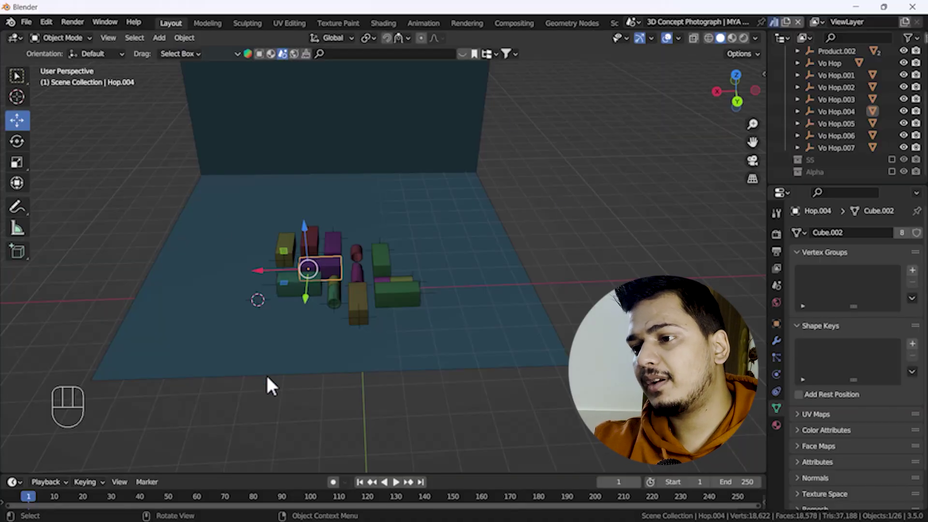
- Add a camera to the scene at the 3D cursor
{"action": "middle_click_drag", "start_coordinate": [270, 385], "coordinate": [384, 357]}
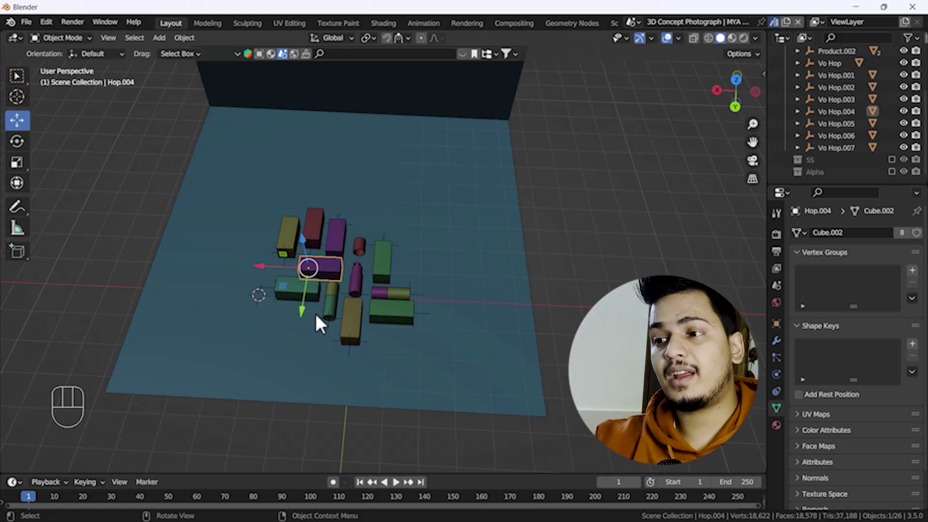
{"action": "middle_click_drag", "start_coordinate": [245, 274], "coordinate": [308, 193]}
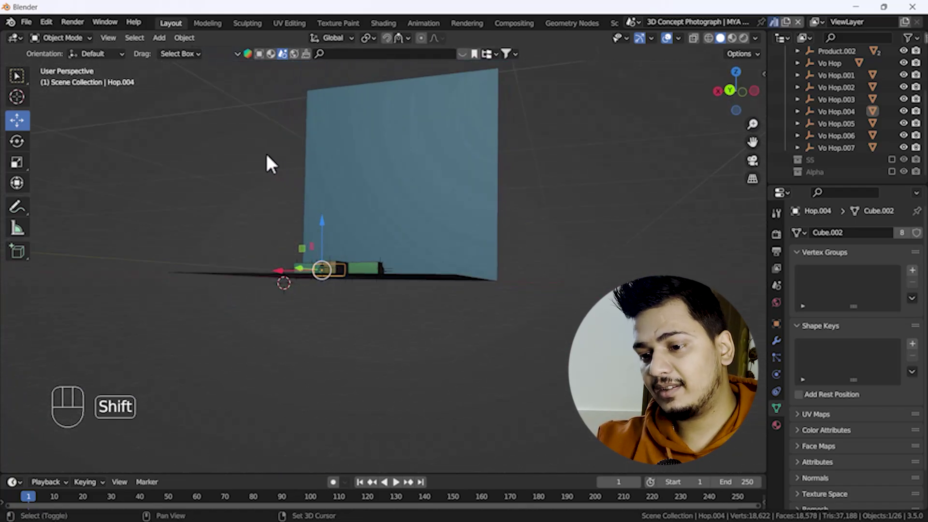
{"action": "middle_click_drag", "start_coordinate": [270, 149], "coordinate": [307, 146]}
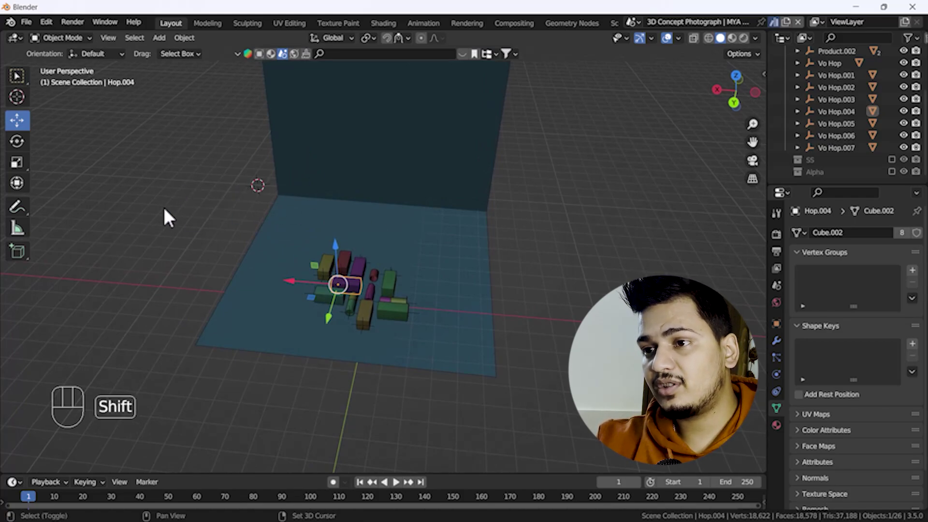
{"action": "key", "text": "shift+a"}
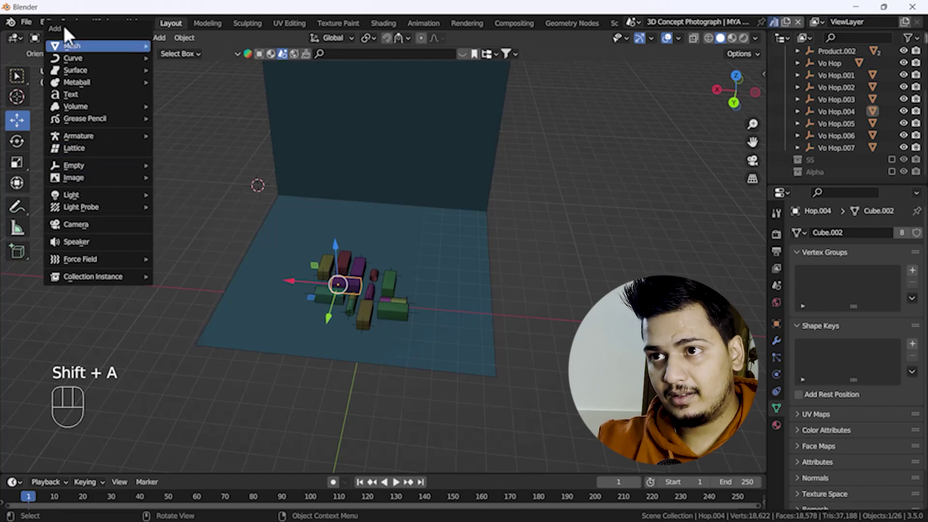
{"action": "left_click", "coordinate": [91, 223]}
- Make the new camera the scene's active camera and look through it
{"action": "middle_click_drag", "start_coordinate": [300, 175], "coordinate": [286, 194]}
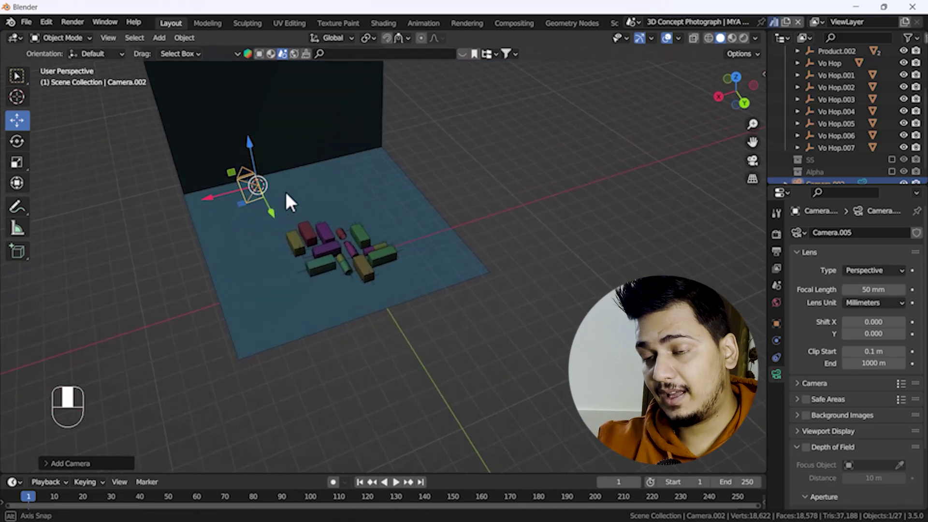
{"action": "key", "text": "KP_0"}
{"action": "key", "text": "KP_0"}
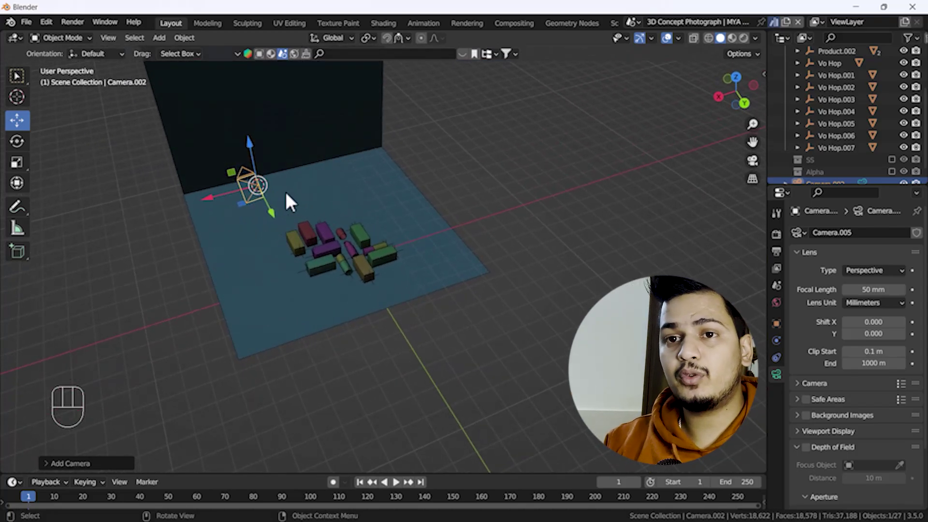
{"action": "key", "text": "ctrl+KP_0"}
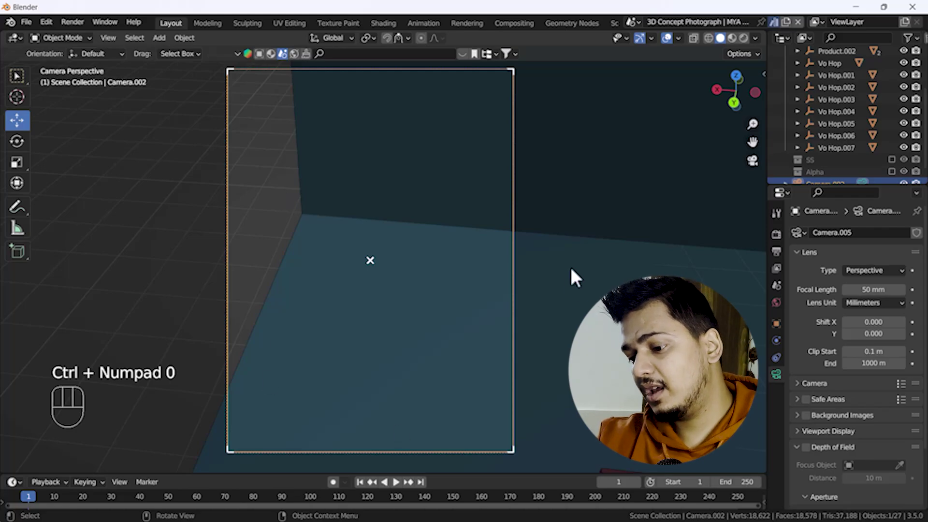
- Lock the camera to the view so that navigating the viewport moves the camera
{"action": "key", "text": "n"}
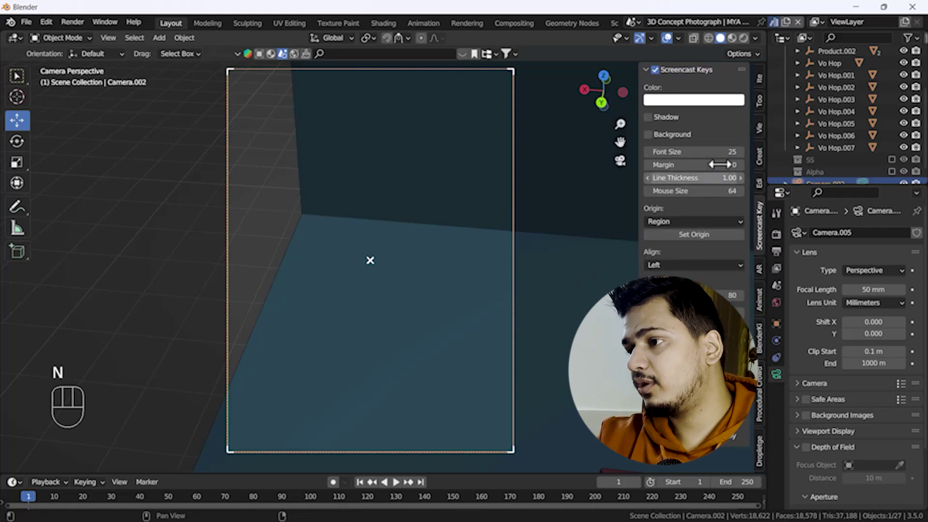
{"action": "left_click", "coordinate": [760, 128]}
{"action": "key", "text": "n"}
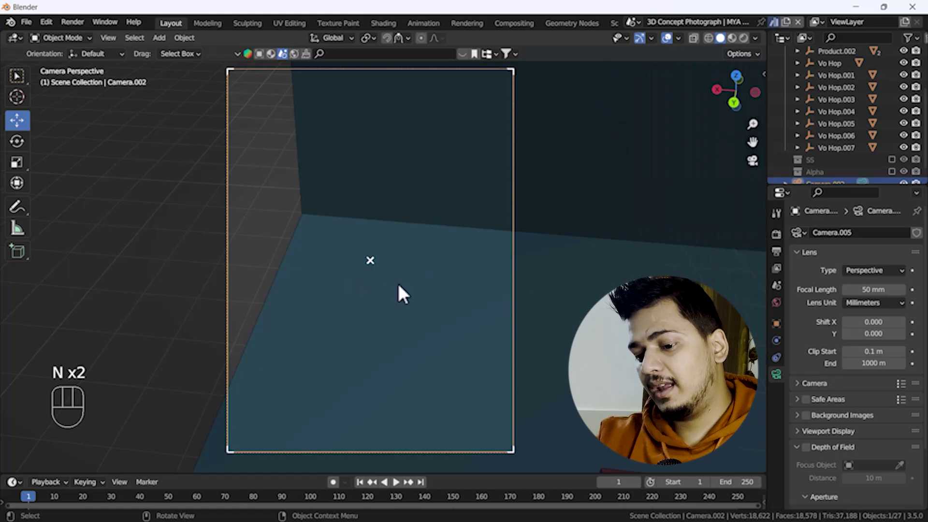
{"action": "scroll", "coordinate": [413, 307], "scroll_direction": "down", "scroll_amount": 1}
{"action": "middle_click_drag", "start_coordinate": [427, 323], "coordinate": [493, 295], "text": "shift"}
{"action": "left_click", "coordinate": [406, 308]}
{"action": "key", "text": "n"}
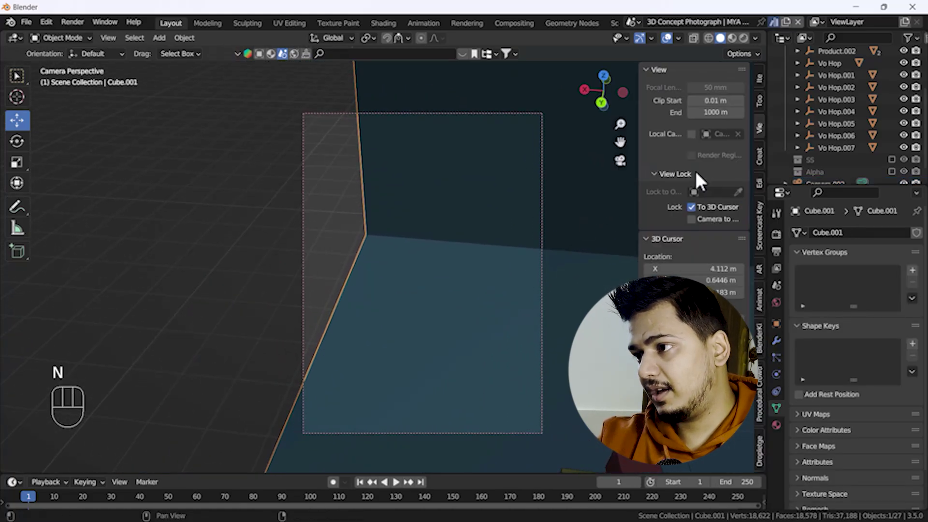
{"action": "left_click", "coordinate": [690, 218]}
{"action": "key", "text": "n"}
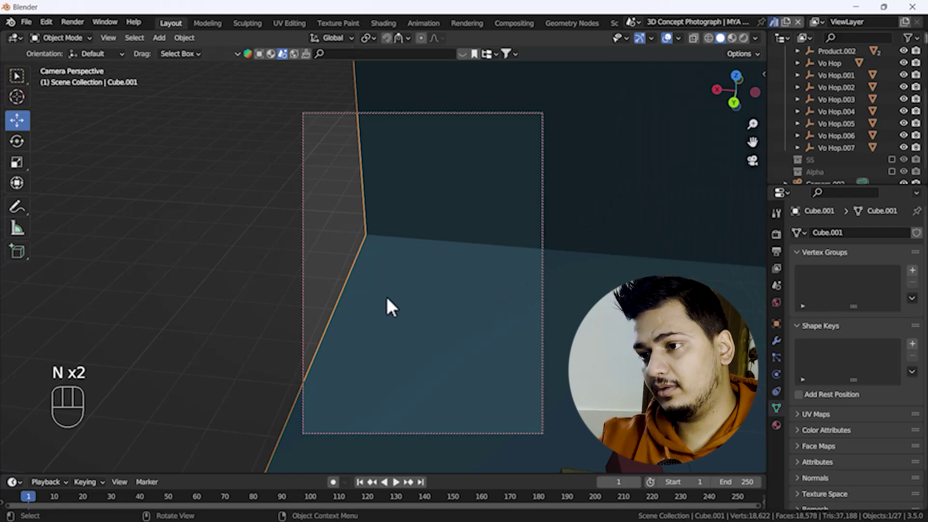
- Aim the camera down at the product boxes and bottles, placing the arrangement inside the camera frame
{"action": "middle_click_drag", "start_coordinate": [468, 334], "coordinate": [468, 265], "text": "shift"}
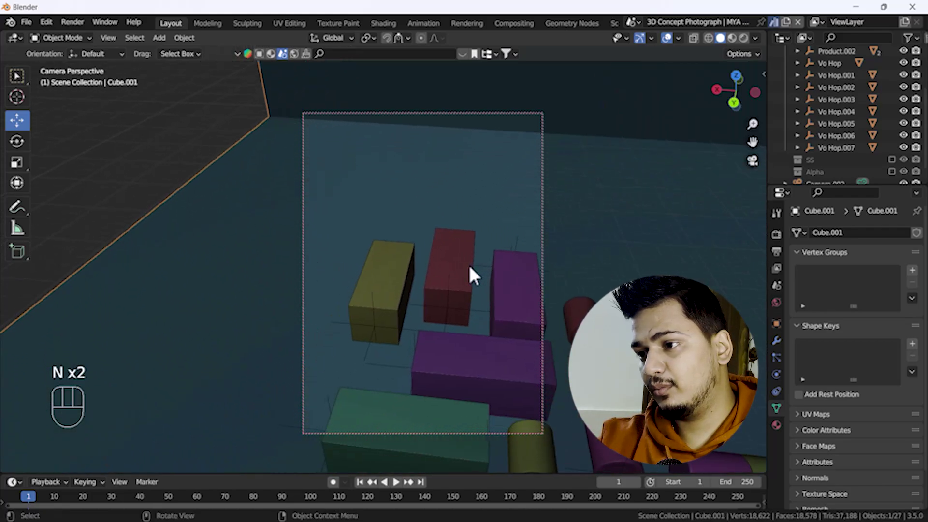
{"action": "left_click", "coordinate": [463, 311]}
{"action": "scroll", "coordinate": [482, 341], "scroll_direction": "down", "scroll_amount": 3}
{"action": "middle_click_drag", "start_coordinate": [463, 306], "coordinate": [445, 317]}
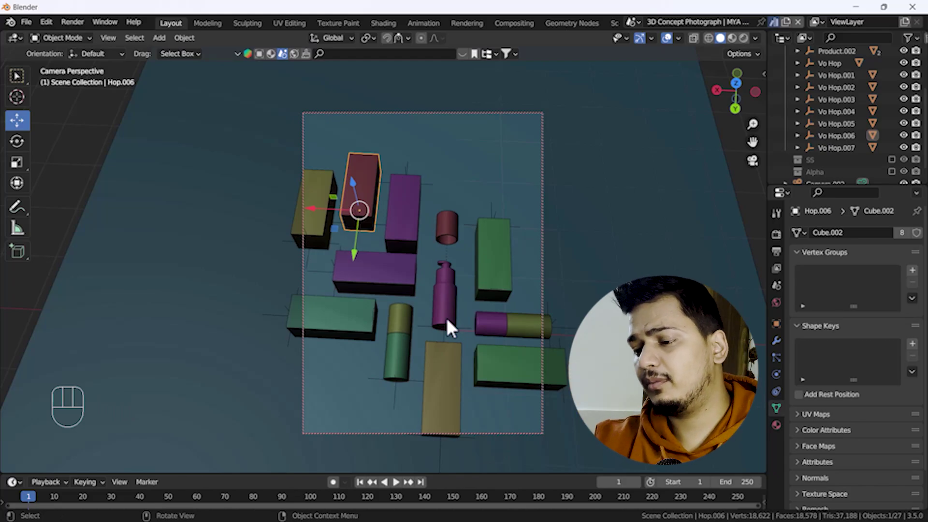
{"action": "middle_click_drag", "start_coordinate": [446, 318], "coordinate": [407, 309]}
- Turn off the lock between the camera and the view to keep the current framing
{"action": "key", "text": "n"}
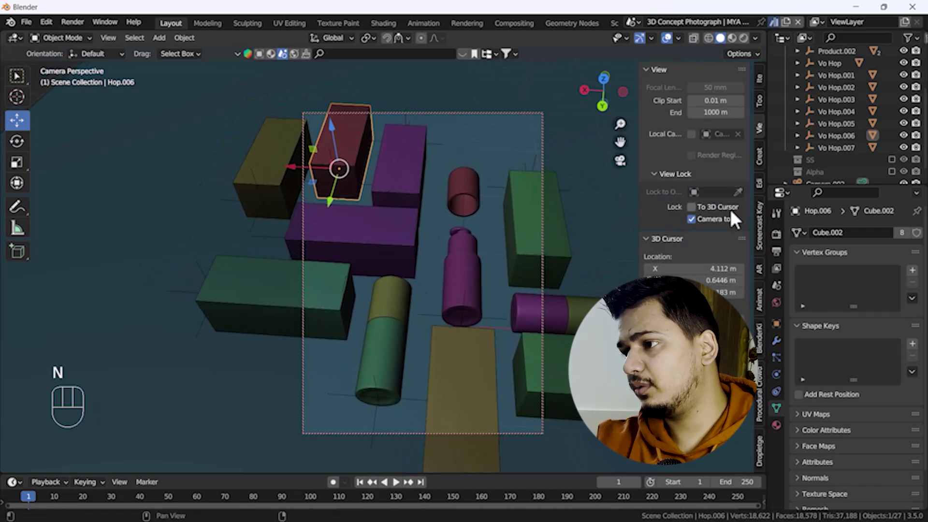
{"action": "left_click", "coordinate": [692, 219]}
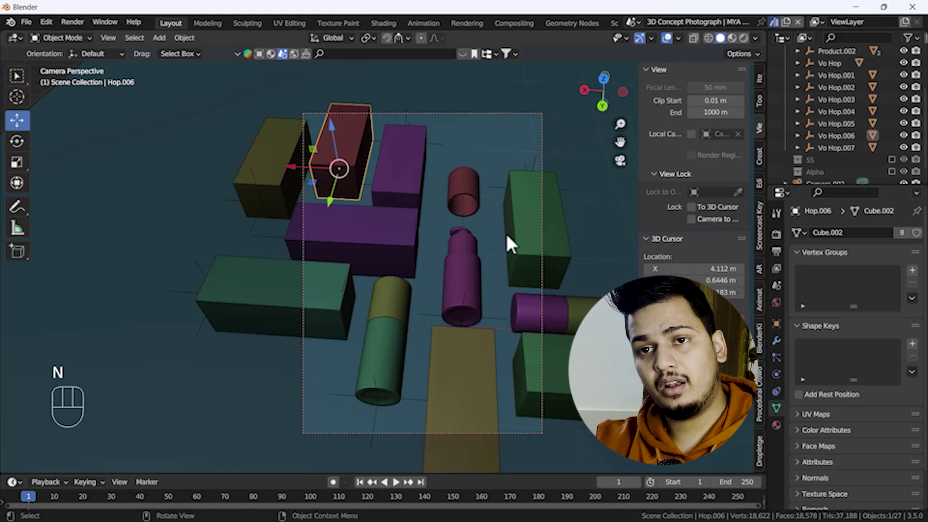
{"action": "key", "text": "n"}
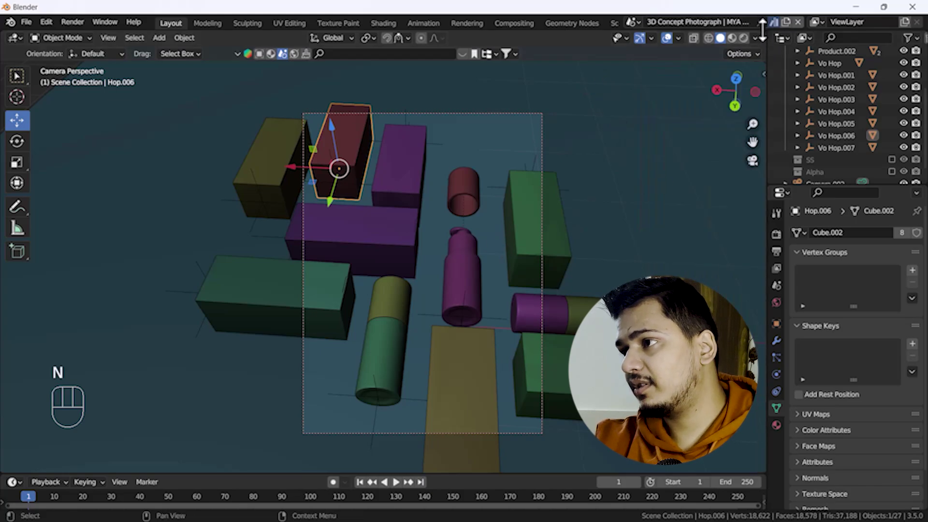
- Split the 3D viewport into two side by side and switch the second one from camera view to a free perspective view
{"action": "left_click_drag", "start_coordinate": [762, 30], "coordinate": [431, 73]}
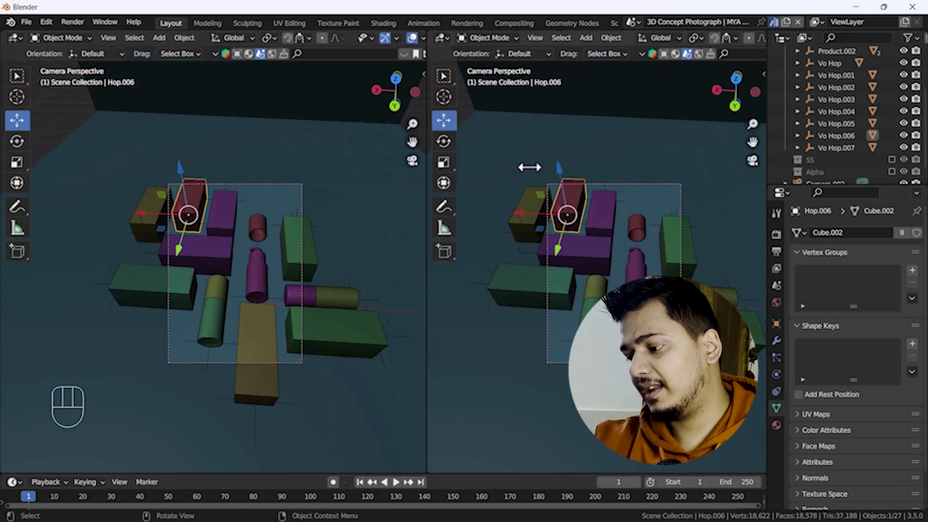
{"action": "key", "text": "KP_0"}
{"action": "scroll", "coordinate": [590, 170], "scroll_direction": "down", "scroll_amount": 5}
{"action": "middle_click_drag", "start_coordinate": [634, 237], "coordinate": [547, 236]}
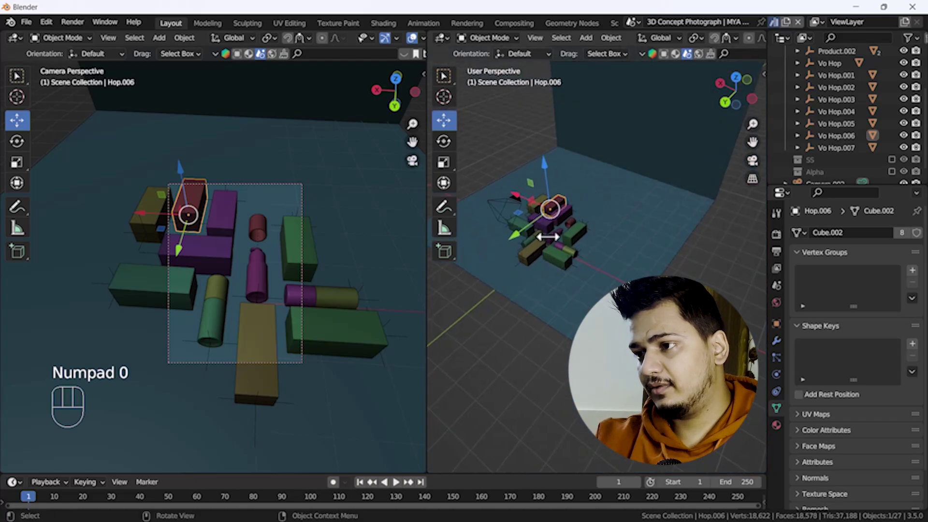
- Select the camera in the free perspective viewport and move it slightly away from the products
{"action": "left_click", "coordinate": [513, 200]}
{"action": "scroll", "coordinate": [514, 199], "scroll_direction": "down", "scroll_amount": 4}
{"action": "middle_click_drag", "start_coordinate": [514, 199], "coordinate": [580, 224]}
{"action": "scroll", "coordinate": [571, 218], "scroll_direction": "up", "scroll_amount": 5}
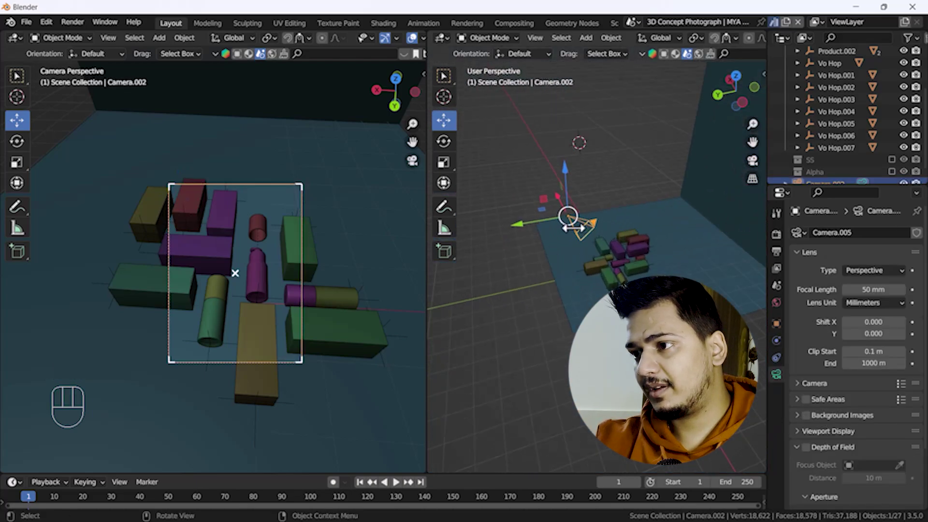
{"action": "middle_click_drag", "start_coordinate": [610, 194], "coordinate": [563, 181], "text": "shift"}
{"action": "middle_click_drag", "start_coordinate": [587, 239], "coordinate": [597, 255]}
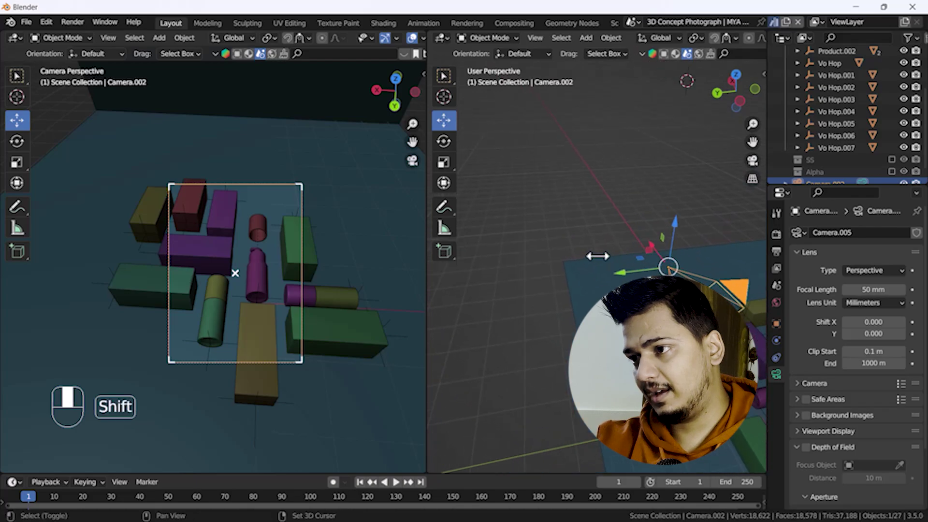
{"action": "middle_click_drag", "start_coordinate": [661, 269], "coordinate": [656, 257]}
{"action": "left_click_drag", "start_coordinate": [648, 248], "coordinate": [637, 238]}
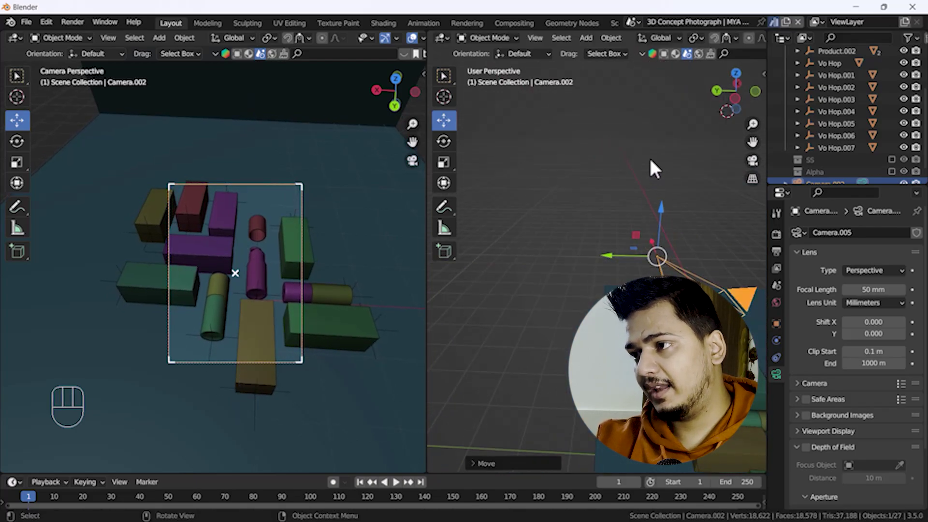
- Rotate the camera to -206° about Z and move it to about X 1.51 m, Y 1.89 m to reframe the products diagonally
{"action": "key", "text": "n"}
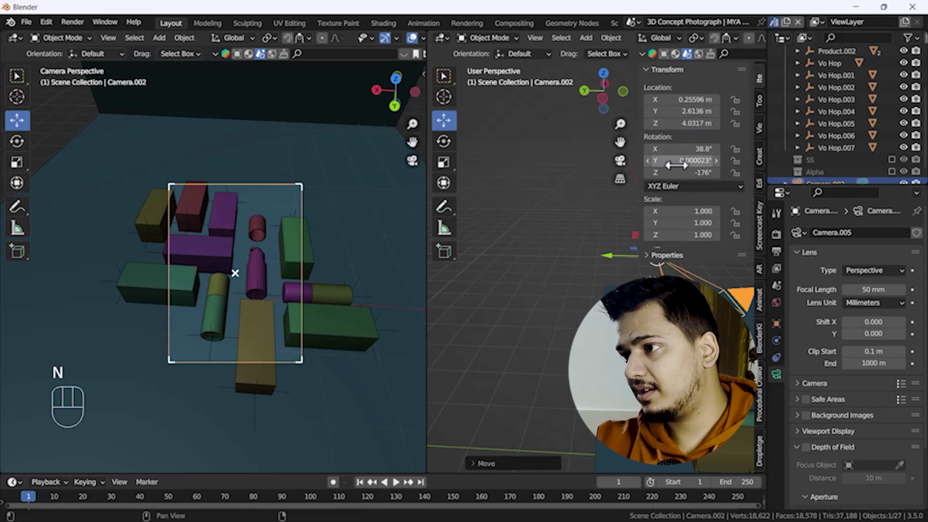
{"action": "left_click_drag", "start_coordinate": [676, 172], "coordinate": [652, 173]}
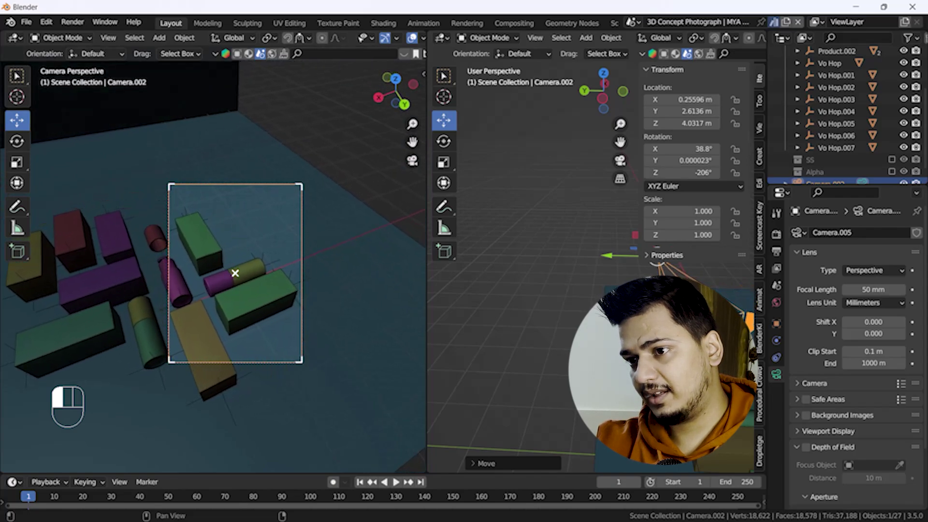
{"action": "middle_click_drag", "start_coordinate": [599, 314], "coordinate": [676, 349]}
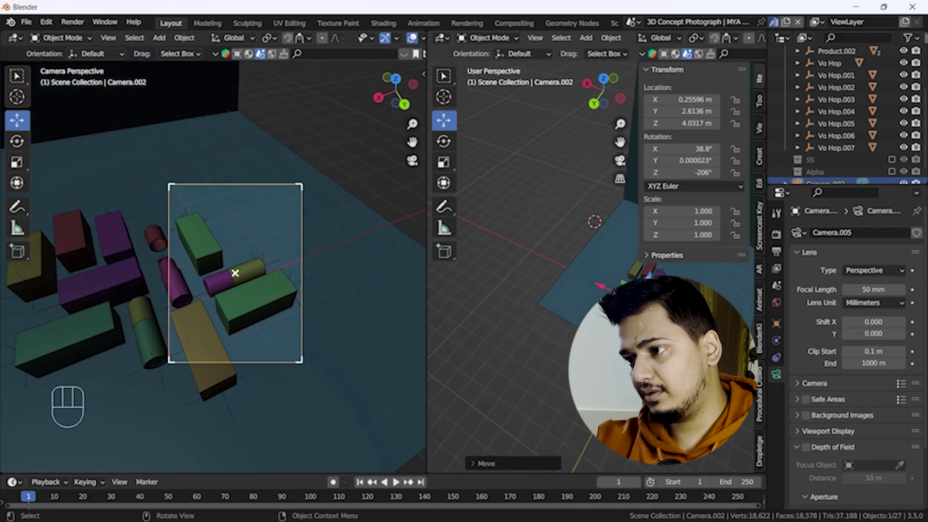
{"action": "left_click_drag", "start_coordinate": [614, 287], "coordinate": [580, 282]}
{"action": "middle_click_drag", "start_coordinate": [580, 282], "coordinate": [561, 322], "text": "shift"}
{"action": "middle_click_drag", "start_coordinate": [561, 322], "coordinate": [550, 331]}
{"action": "left_click_drag", "start_coordinate": [536, 379], "coordinate": [547, 362]}
{"action": "middle_click_drag", "start_coordinate": [566, 325], "coordinate": [543, 323], "text": "shift"}
{"action": "left_click_drag", "start_coordinate": [543, 304], "coordinate": [549, 319]}
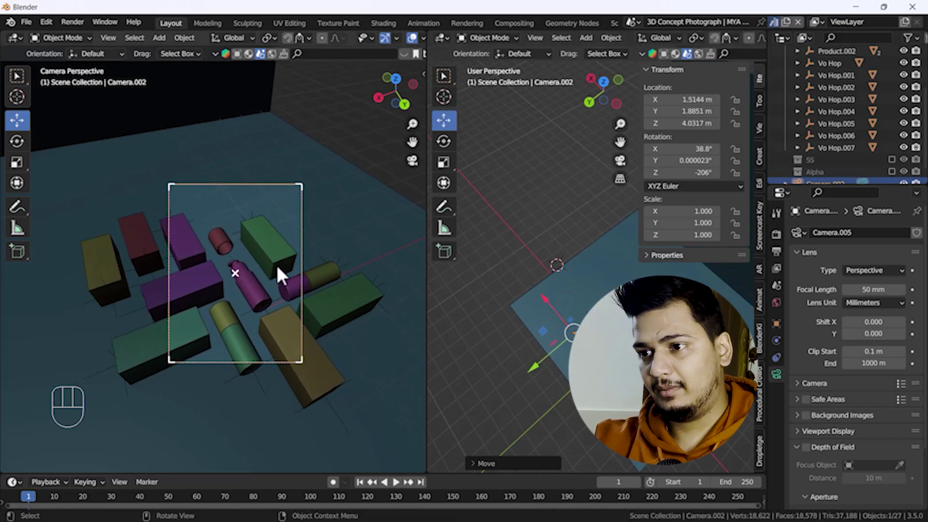
- Widen the camera viewport around the framed products and switch it to rendered shading
{"action": "scroll", "coordinate": [259, 289], "scroll_direction": "up", "scroll_amount": 4}
{"action": "scroll", "coordinate": [209, 288], "scroll_direction": "down", "scroll_amount": 2}
{"action": "middle_click_drag", "start_coordinate": [211, 292], "coordinate": [223, 289], "text": "shift"}
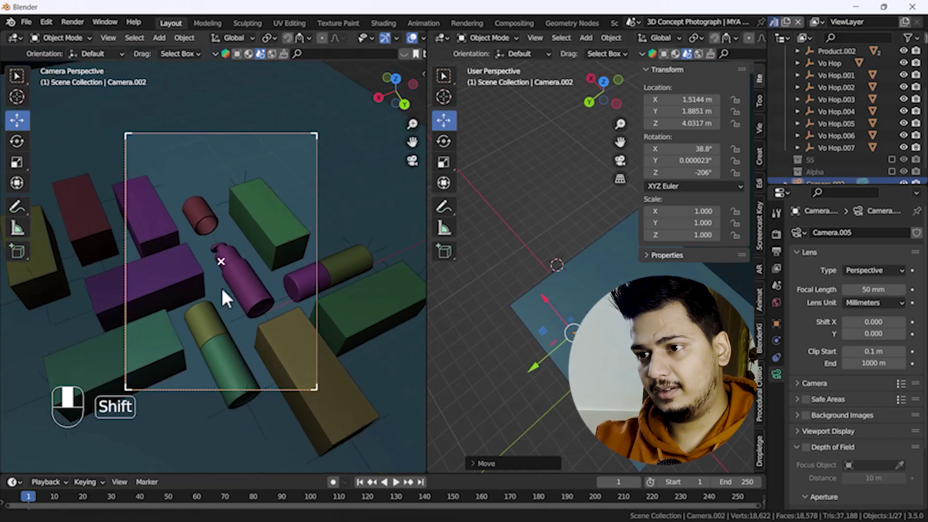
{"action": "middle_click_drag", "start_coordinate": [292, 294], "coordinate": [309, 280], "text": "shift"}
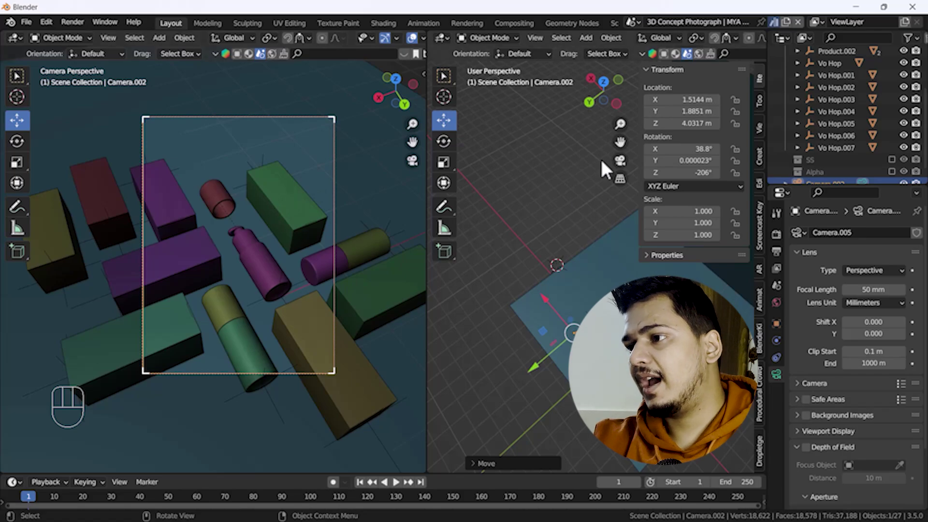
{"action": "key", "text": "n"}
{"action": "scroll", "coordinate": [580, 232], "scroll_direction": "down", "scroll_amount": 2}
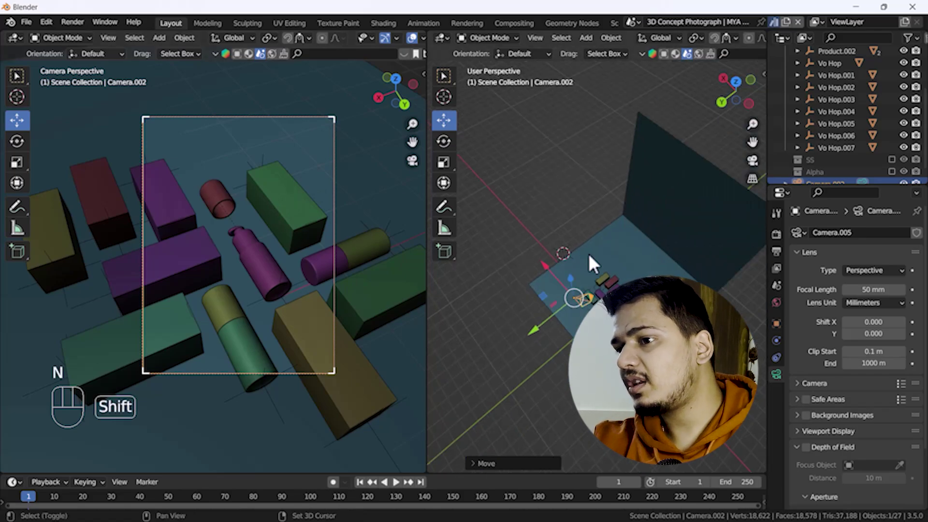
{"action": "middle_click_drag", "start_coordinate": [570, 287], "coordinate": [569, 245], "text": "shift"}
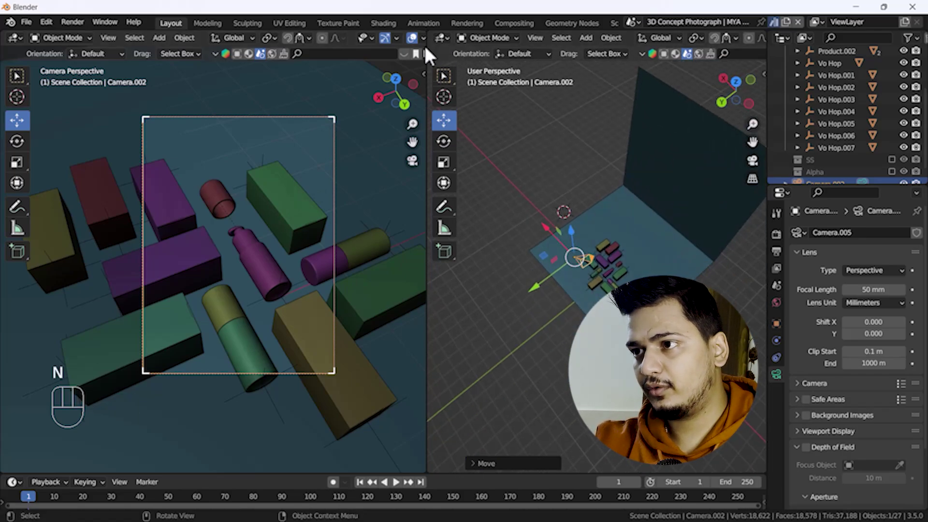
{"action": "left_click_drag", "start_coordinate": [426, 44], "coordinate": [619, 145]}
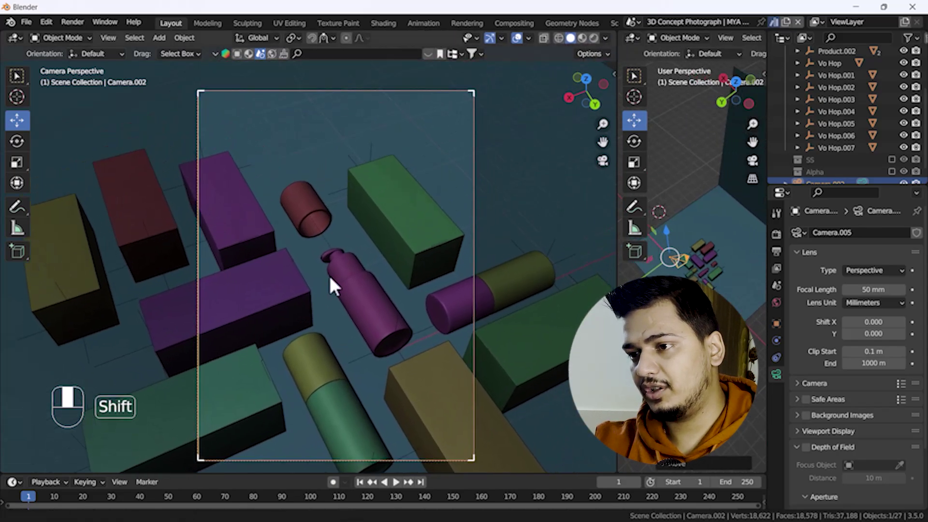
{"action": "scroll", "coordinate": [329, 274], "scroll_direction": "down", "scroll_amount": 2}
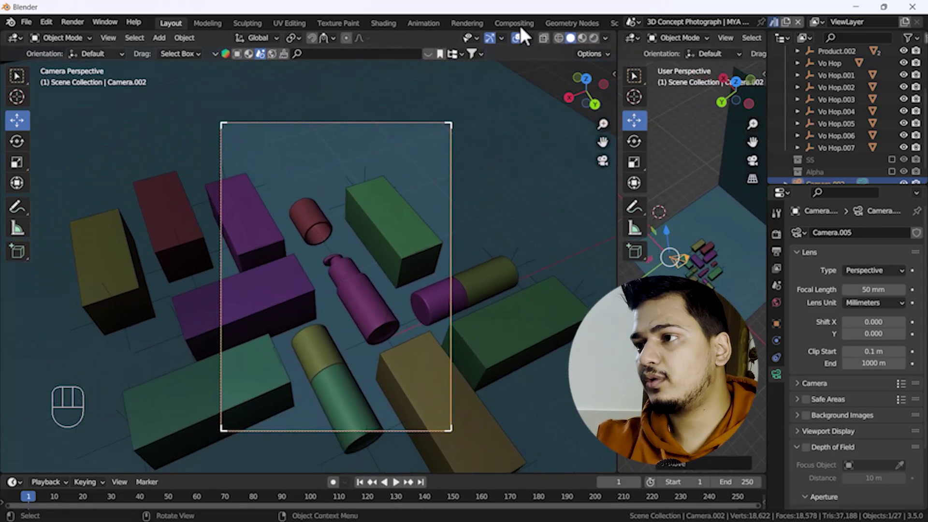
{"action": "left_click", "coordinate": [593, 37]}
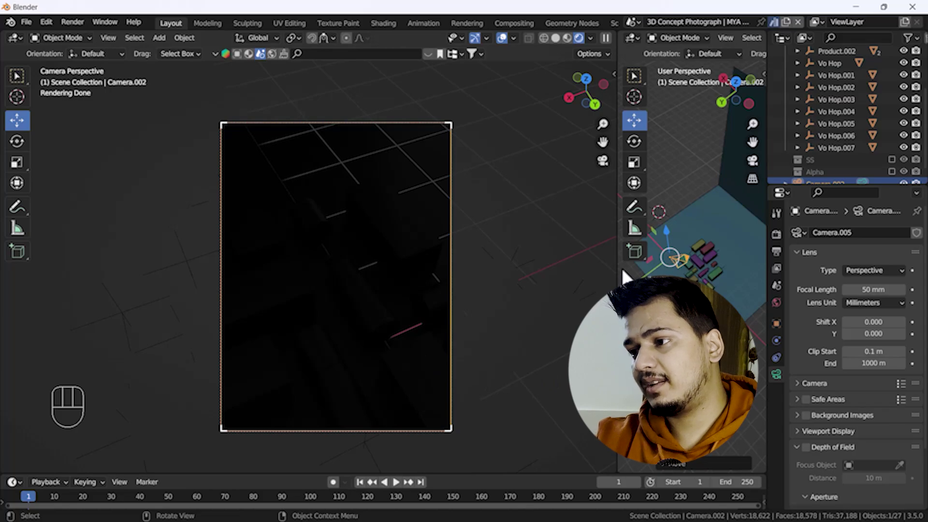
- Enlarge the free perspective viewport beside the rendered camera view and make Collection.001 the active collection
{"action": "left_click_drag", "start_coordinate": [614, 266], "coordinate": [447, 279]}
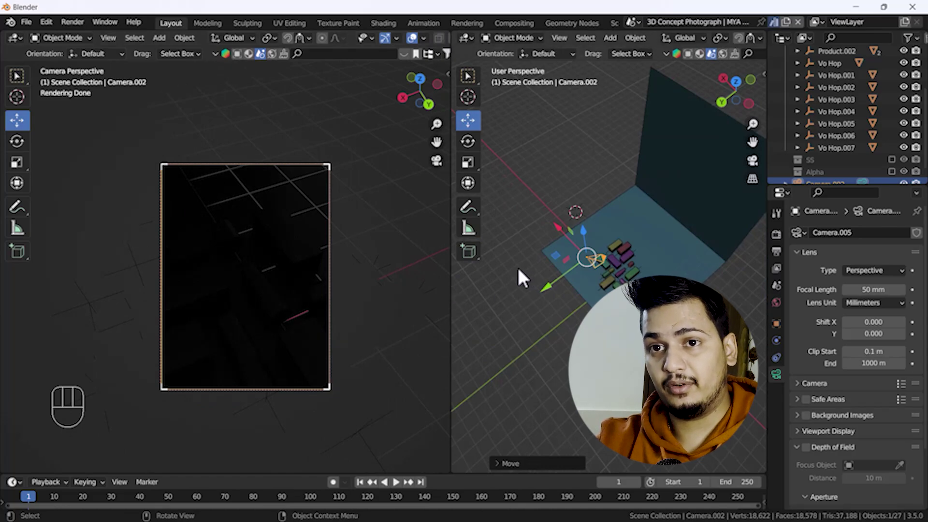
{"action": "scroll", "coordinate": [637, 274], "scroll_direction": "up", "scroll_amount": 1}
{"action": "middle_click_drag", "start_coordinate": [601, 336], "coordinate": [596, 276], "text": "shift"}
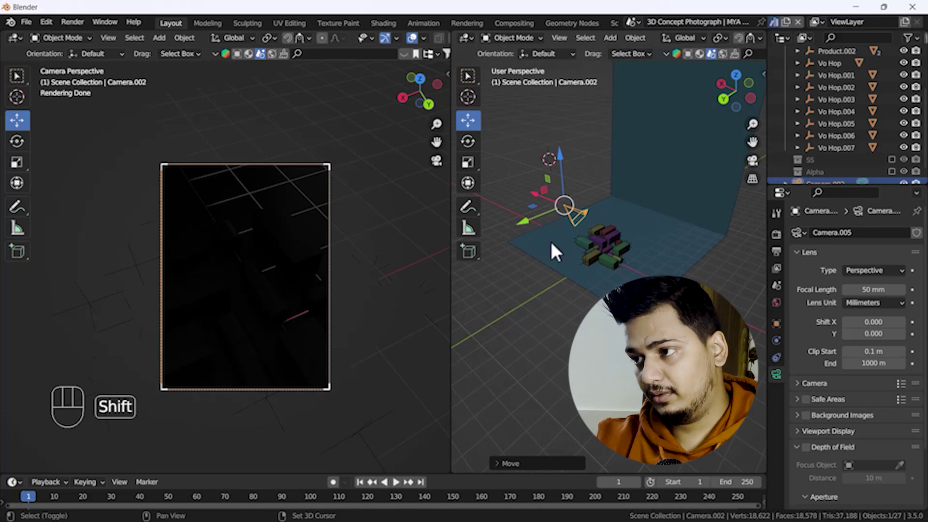
{"action": "scroll", "coordinate": [830, 120], "scroll_direction": "up", "scroll_amount": 3}
{"action": "left_click", "coordinate": [835, 64]}
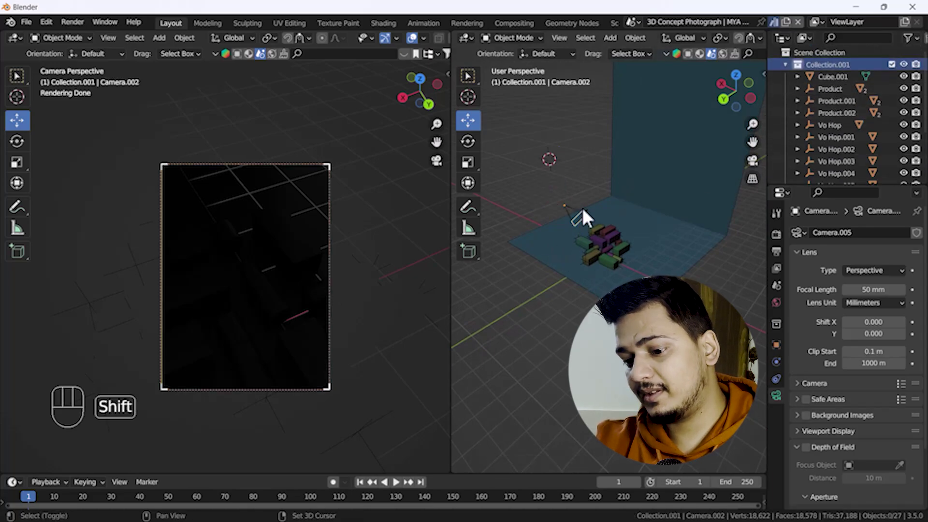
- Add an area light to Collection.001 at the 3D cursor
{"action": "key", "text": "shift+a"}
{"action": "mouse_move", "coordinate": [503, 178]}
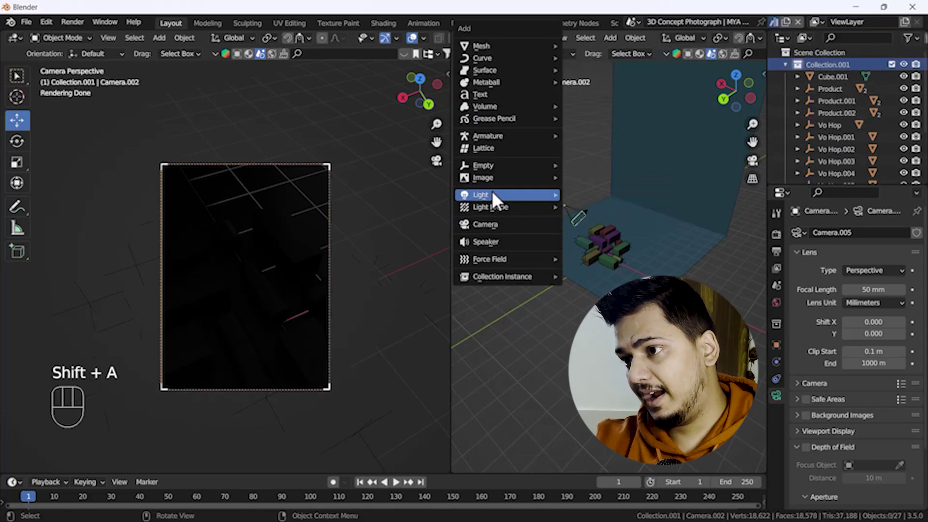
{"action": "mouse_move", "coordinate": [529, 195]}
{"action": "left_click", "coordinate": [600, 230]}
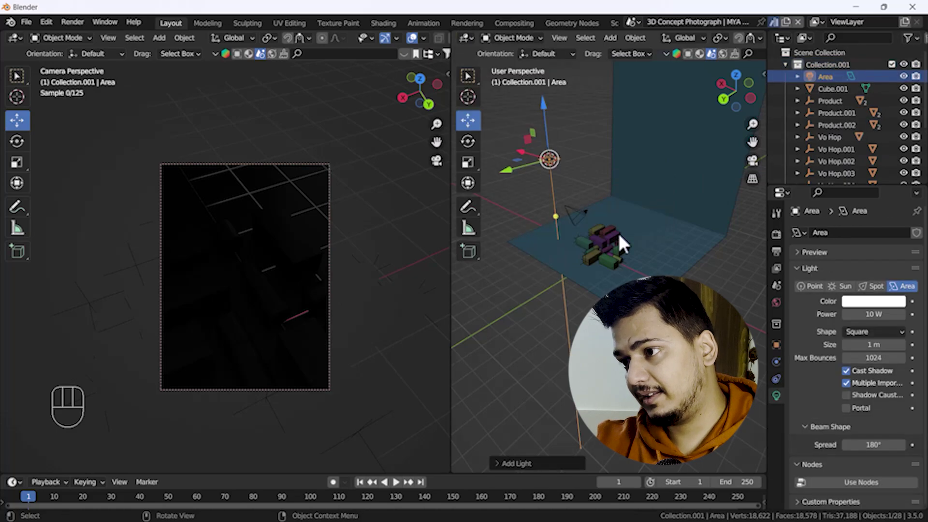
- Stretch the area light along its X and Y axes to make it larger than the default square
{"action": "middle_click_drag", "start_coordinate": [600, 274], "coordinate": [604, 241], "text": "shift"}
{"action": "scroll", "coordinate": [266, 314], "scroll_direction": "up", "scroll_amount": 3}
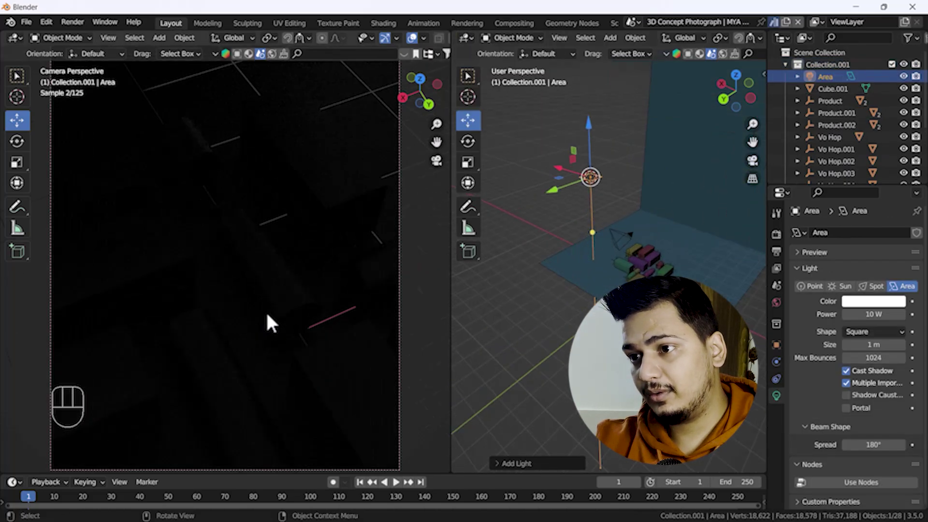
{"action": "middle_click_drag", "start_coordinate": [267, 315], "coordinate": [270, 332], "text": "shift"}
{"action": "scroll", "coordinate": [557, 264], "scroll_direction": "down", "scroll_amount": 3}
{"action": "scroll", "coordinate": [560, 264], "scroll_direction": "up", "scroll_amount": 3}
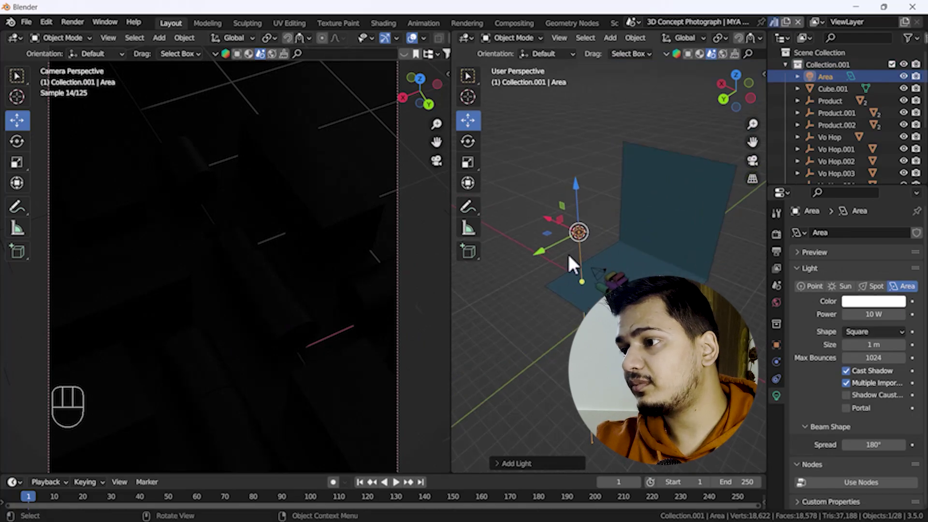
{"action": "left_click", "coordinate": [468, 162]}
{"action": "middle_click_drag", "start_coordinate": [601, 222], "coordinate": [541, 204]}
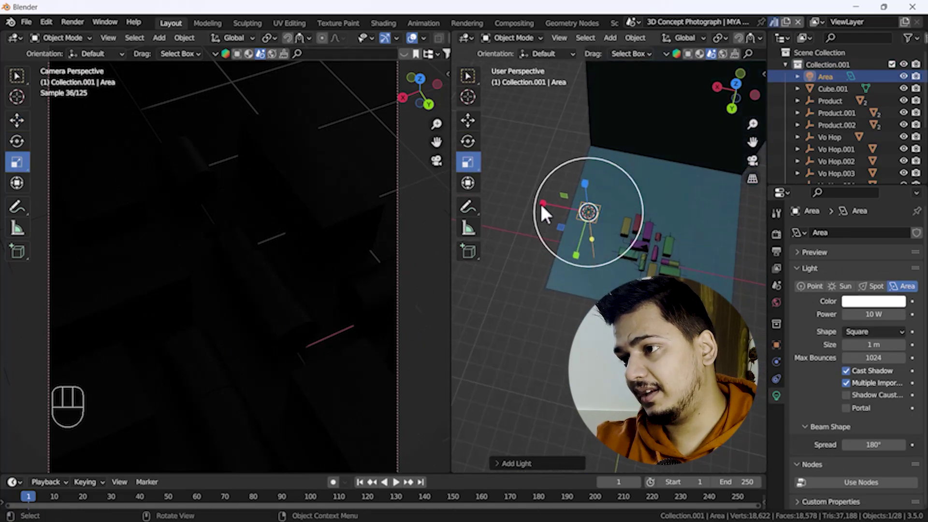
{"action": "left_click_drag", "start_coordinate": [546, 204], "coordinate": [464, 188]}
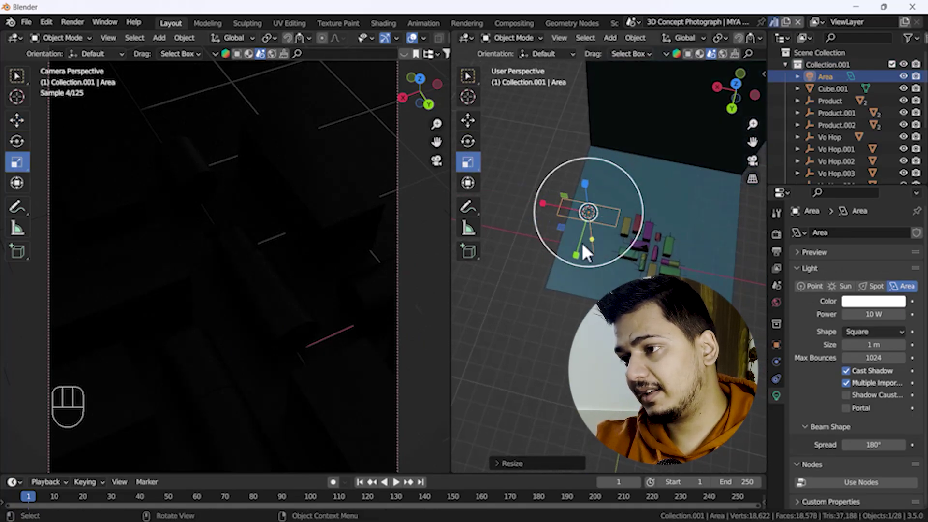
{"action": "left_click_drag", "start_coordinate": [576, 254], "coordinate": [559, 356]}
- Rotate the area light about the Y axis so it tilts down toward the products
{"action": "middle_click_drag", "start_coordinate": [600, 350], "coordinate": [647, 281]}
{"action": "middle_click_drag", "start_coordinate": [648, 281], "coordinate": [646, 265]}
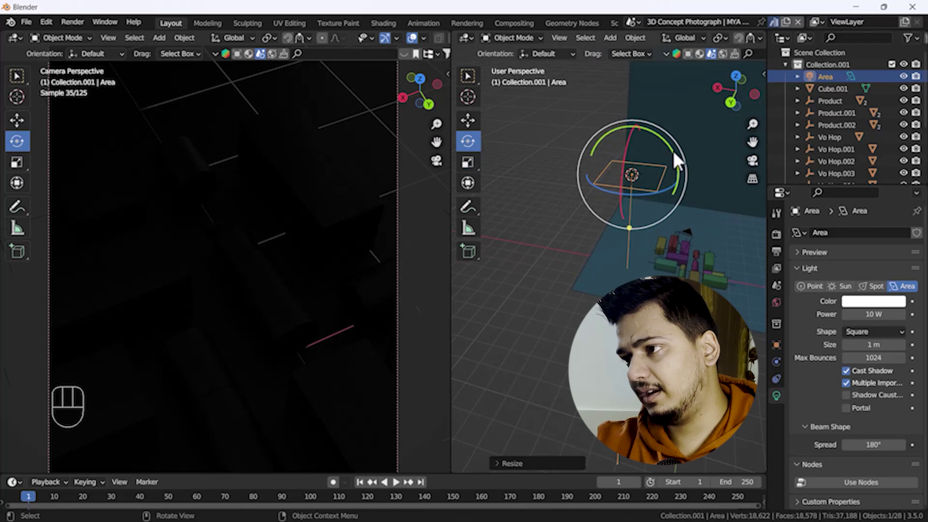
{"action": "left_click_drag", "start_coordinate": [673, 155], "coordinate": [675, 221]}
- Look from the top and move the area light along negative Y to line up with the products
{"action": "key", "text": "grave"}
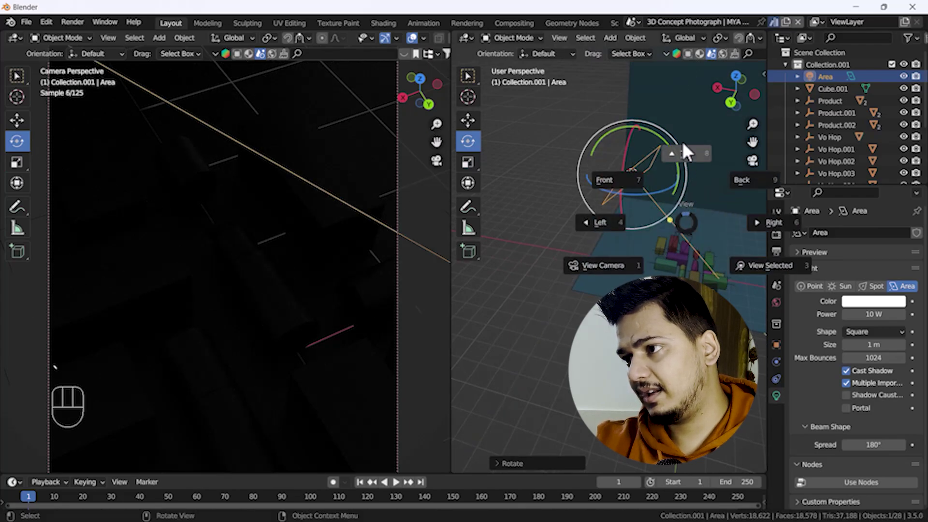
{"action": "left_click", "coordinate": [684, 145]}
{"action": "scroll", "coordinate": [636, 257], "scroll_direction": "up", "scroll_amount": 1, "text": "shift"}
{"action": "scroll", "coordinate": [635, 249], "scroll_direction": "up", "scroll_amount": 2}
{"action": "key", "text": "w"}
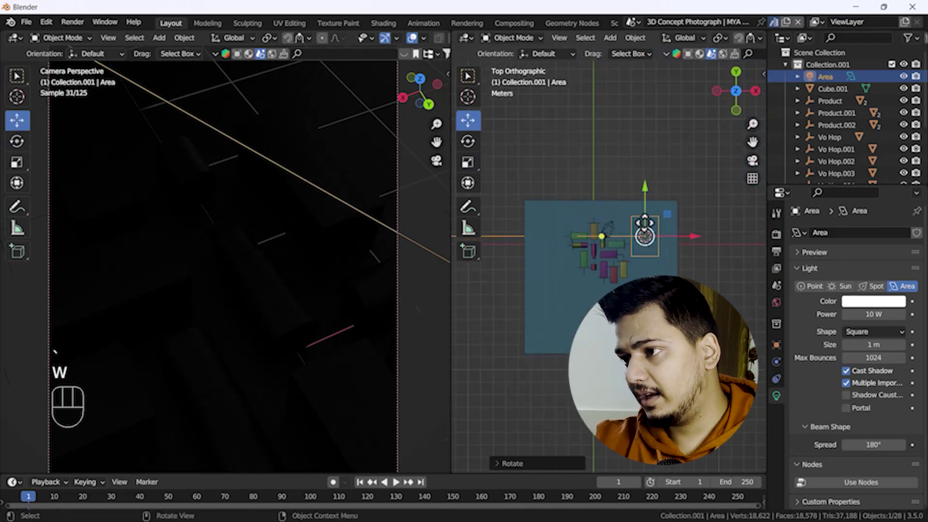
{"action": "left_click_drag", "start_coordinate": [646, 192], "coordinate": [647, 223]}
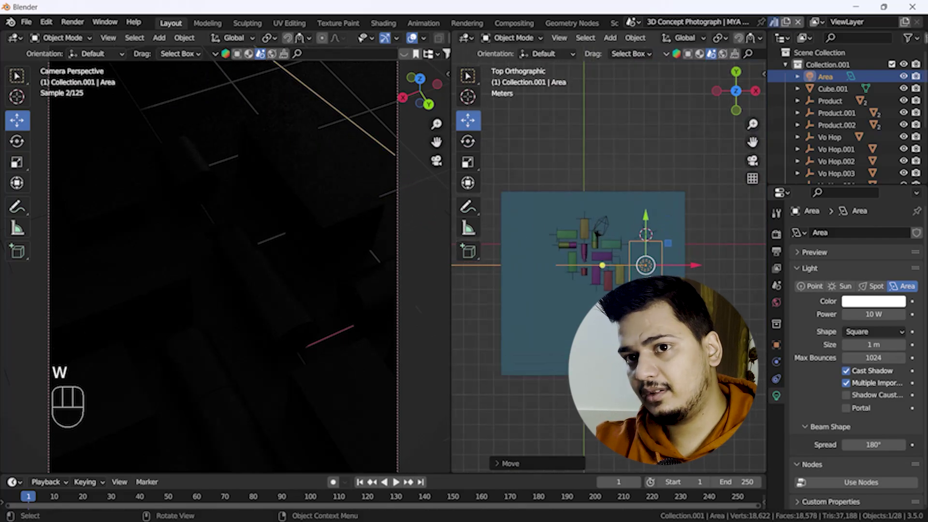
- Reposition the tilted area light beside the products in the free perspective view
{"action": "middle_click_drag", "start_coordinate": [647, 227], "coordinate": [510, 283]}
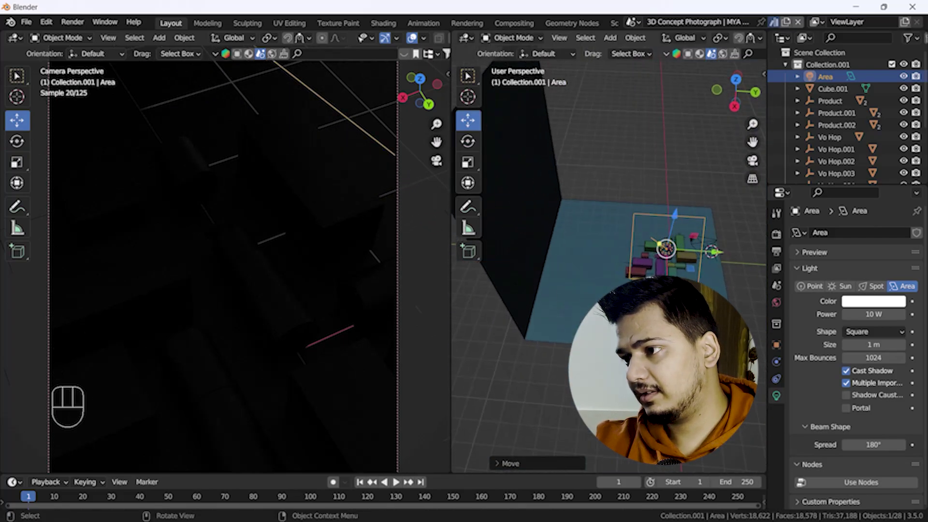
{"action": "middle_click_drag", "start_coordinate": [700, 282], "coordinate": [557, 270], "text": "shift"}
{"action": "left_click_drag", "start_coordinate": [532, 281], "coordinate": [520, 292]}
{"action": "left_click_drag", "start_coordinate": [591, 277], "coordinate": [598, 280]}
- Set the area light's power to 700 W
{"action": "left_click", "coordinate": [868, 315]}
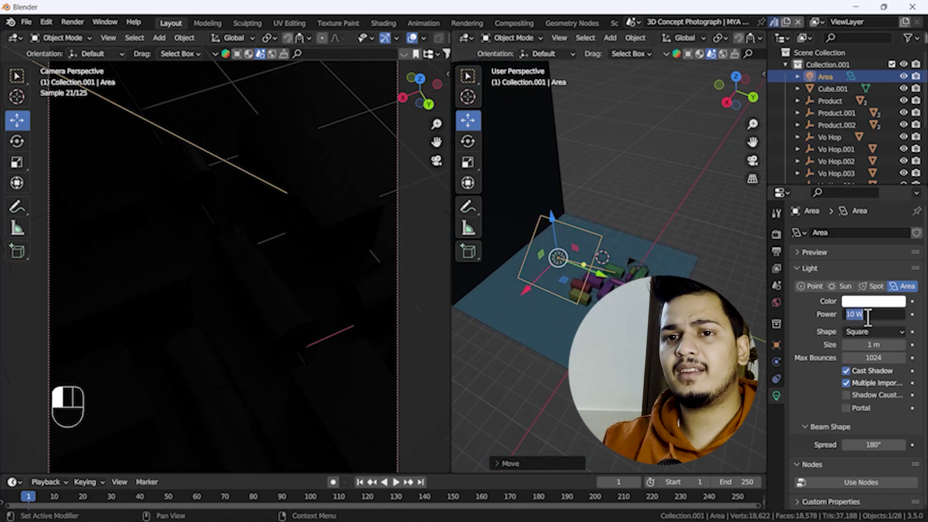
{"action": "type", "text": "700"}
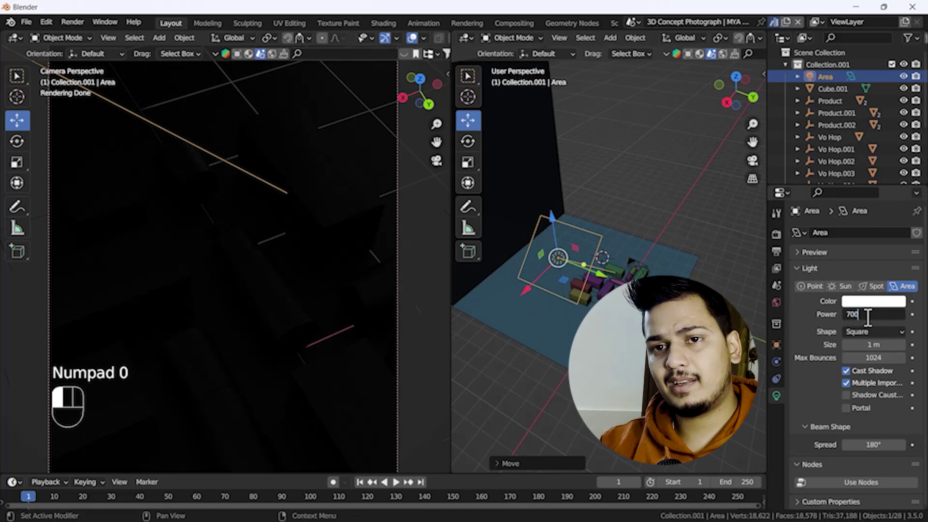
{"action": "key", "text": "Return"}
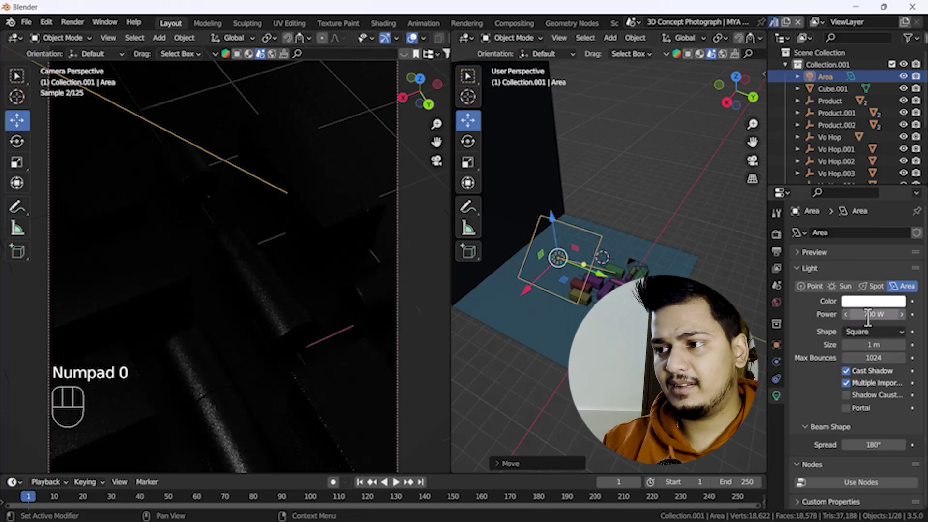
{"action": "scroll", "coordinate": [264, 289], "scroll_direction": "down", "scroll_amount": 2}
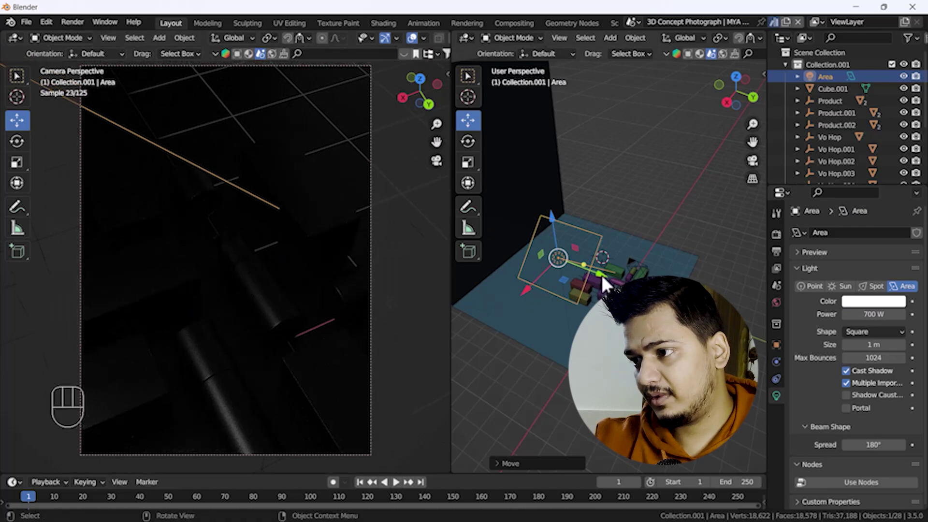
- Move the area light behind the products near the backdrop so it lights them from the back
{"action": "mouse_move", "coordinate": [601, 275]}
{"action": "left_mouse_down"}
{"action": "mouse_move", "coordinate": [607, 289]}
{"action": "mouse_move", "coordinate": [598, 286]}
{"action": "left_mouse_up"}
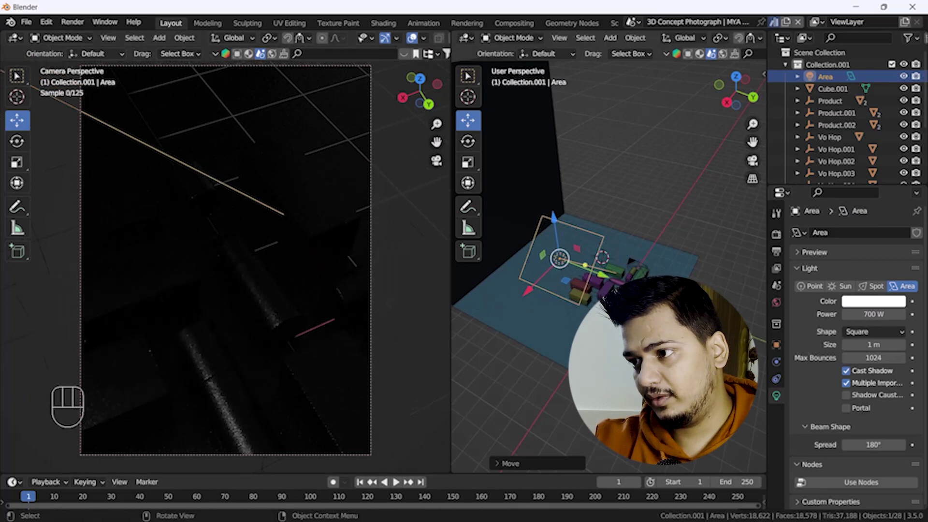
{"action": "middle_click_drag", "start_coordinate": [598, 286], "coordinate": [552, 279]}
{"action": "left_click_drag", "start_coordinate": [518, 264], "coordinate": [617, 269]}
{"action": "middle_click_drag", "start_coordinate": [594, 284], "coordinate": [602, 283], "text": "shift"}
{"action": "middle_click_drag", "start_coordinate": [602, 282], "coordinate": [624, 309]}
{"action": "left_click_drag", "start_coordinate": [682, 302], "coordinate": [655, 272]}
{"action": "middle_click_drag", "start_coordinate": [231, 275], "coordinate": [228, 339], "text": "shift"}
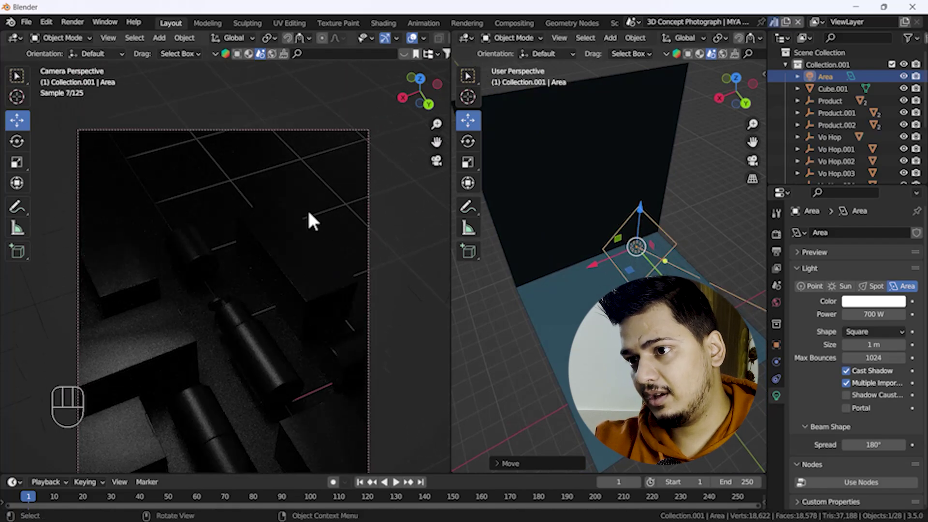
- Select the camera and shift it sideways to reframe the lit products
{"action": "scroll", "coordinate": [704, 282], "scroll_direction": "down", "scroll_amount": 1}
{"action": "middle_click_drag", "start_coordinate": [700, 317], "coordinate": [668, 327], "text": "shift"}
{"action": "left_click", "coordinate": [633, 309]}
{"action": "left_click_drag", "start_coordinate": [662, 329], "coordinate": [681, 339]}
{"action": "middle_click_drag", "start_coordinate": [682, 339], "coordinate": [650, 338]}
{"action": "left_click_drag", "start_coordinate": [650, 338], "coordinate": [613, 333]}
{"action": "left_click", "coordinate": [633, 324]}
- Move the camera again so the two main bottles sit larger and more central in the frame
{"action": "middle_click_drag", "start_coordinate": [624, 327], "coordinate": [710, 299]}
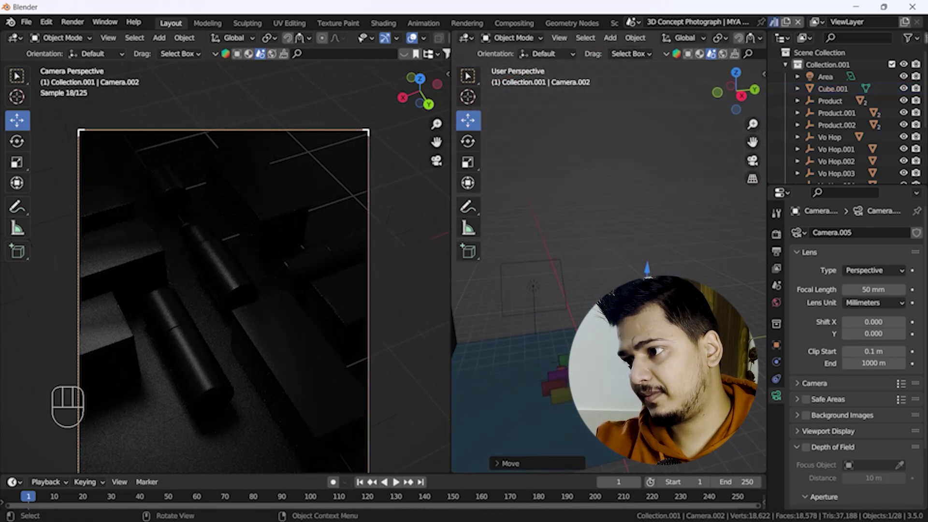
{"action": "left_click_drag", "start_coordinate": [663, 300], "coordinate": [640, 318]}
{"action": "middle_click_drag", "start_coordinate": [624, 282], "coordinate": [557, 351]}
{"action": "left_click_drag", "start_coordinate": [624, 348], "coordinate": [634, 343]}
{"action": "middle_click_drag", "start_coordinate": [634, 343], "coordinate": [642, 321], "text": "shift"}
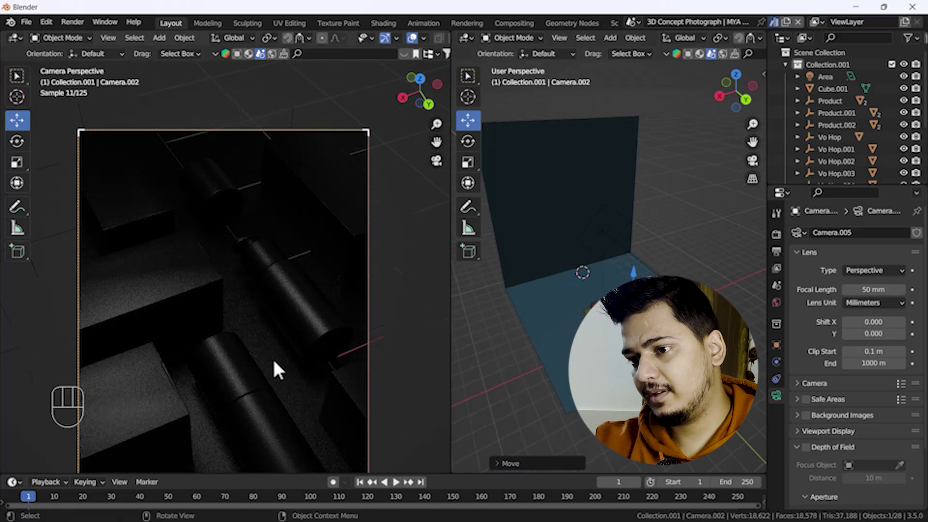
- Nudge the camera slightly along the X axis to fine-tune the product framing
{"action": "scroll", "coordinate": [273, 361], "scroll_direction": "down", "scroll_amount": 1}
{"action": "middle_click_drag", "start_coordinate": [263, 345], "coordinate": [269, 306], "text": "shift"}
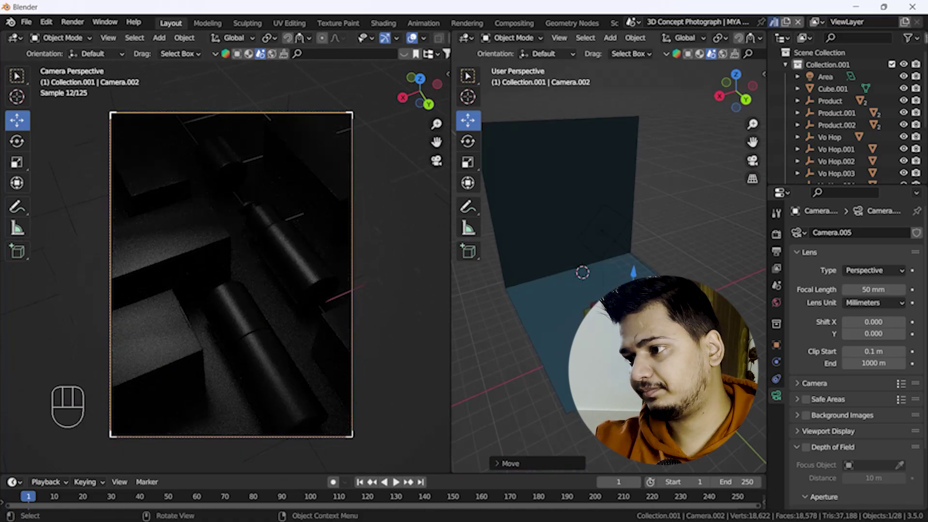
{"action": "left_click_drag", "start_coordinate": [655, 332], "coordinate": [654, 331]}
{"action": "key", "text": "g"}
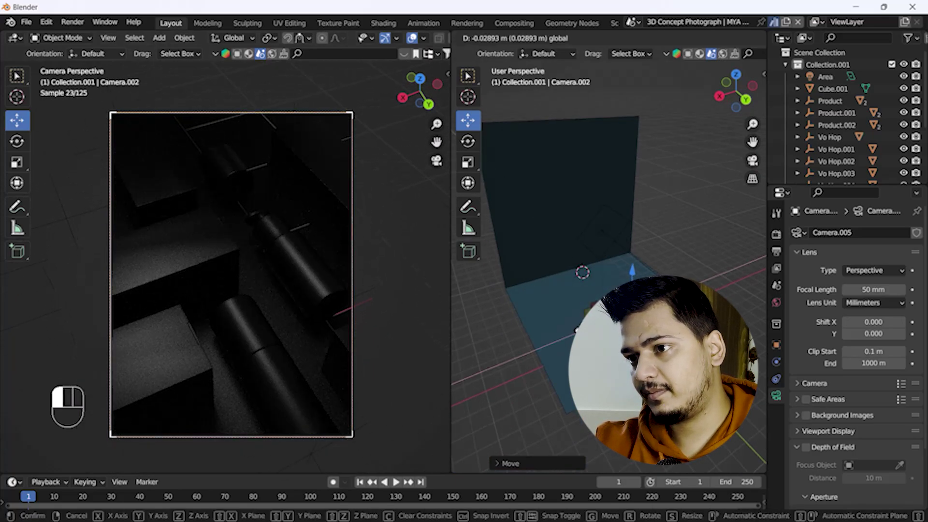
{"action": "key", "text": "Return"}
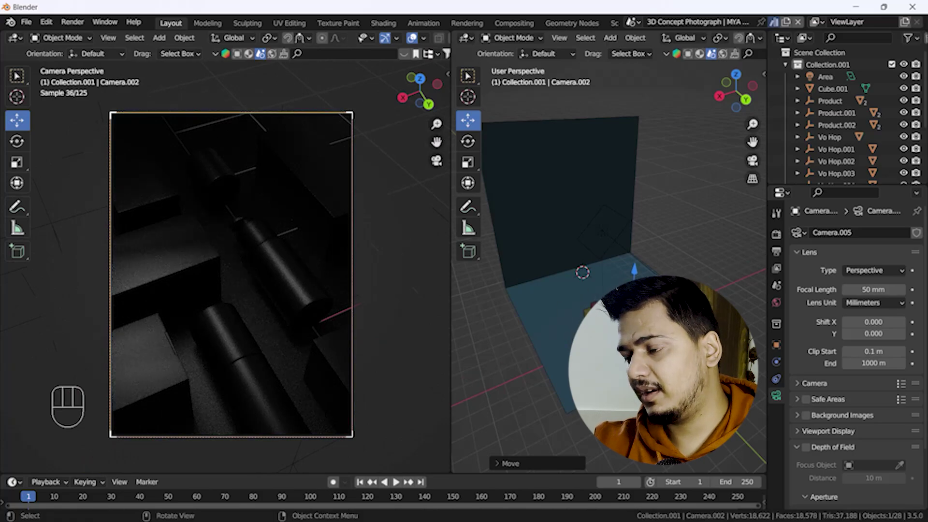
- Add a second area light to the scene alongside the 700 W light
{"action": "scroll", "coordinate": [599, 225], "scroll_direction": "up", "scroll_amount": 3}
{"action": "left_click", "coordinate": [600, 230]}
{"action": "scroll", "coordinate": [617, 285], "scroll_direction": "down", "scroll_amount": 4}
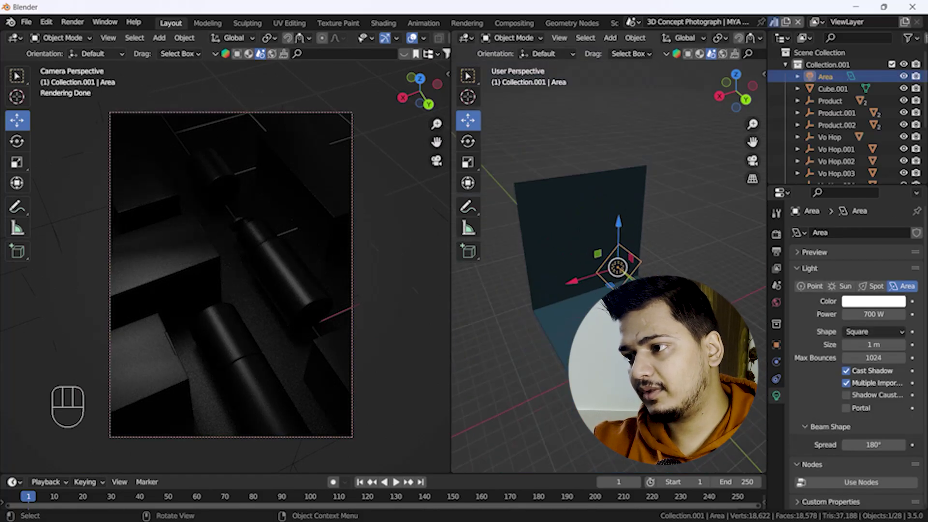
{"action": "middle_click_drag", "start_coordinate": [603, 344], "coordinate": [558, 306], "text": "shift"}
{"action": "key", "text": "shift+a"}
{"action": "mouse_move", "coordinate": [533, 307]}
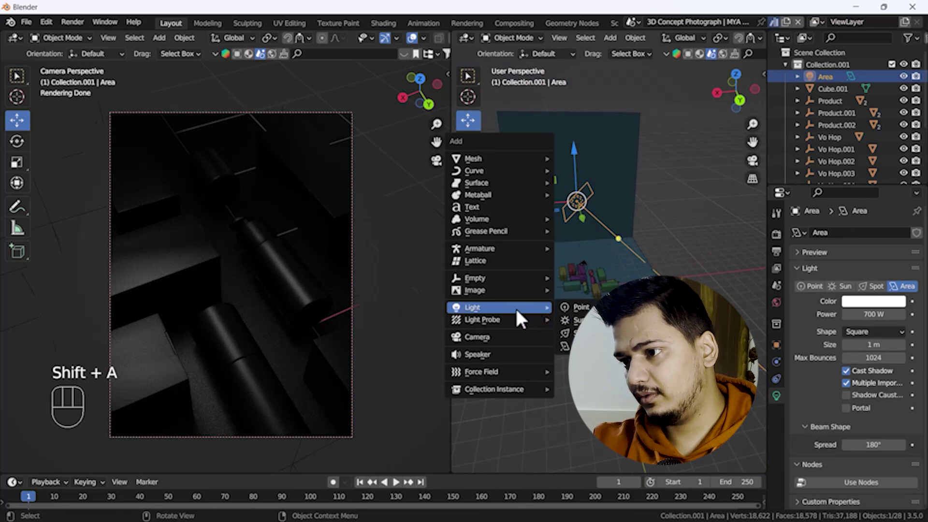
{"action": "left_click", "coordinate": [583, 346]}
- Place the second area light beside the products, stretched along Y, and rotate it to aim at them
{"action": "middle_click_drag", "start_coordinate": [588, 346], "coordinate": [628, 358]}
{"action": "left_click_drag", "start_coordinate": [567, 250], "coordinate": [663, 325]}
{"action": "left_click", "coordinate": [466, 159]}
{"action": "middle_click_drag", "start_coordinate": [663, 324], "coordinate": [598, 290]}
{"action": "scroll", "coordinate": [595, 266], "scroll_direction": "up", "scroll_amount": 2}
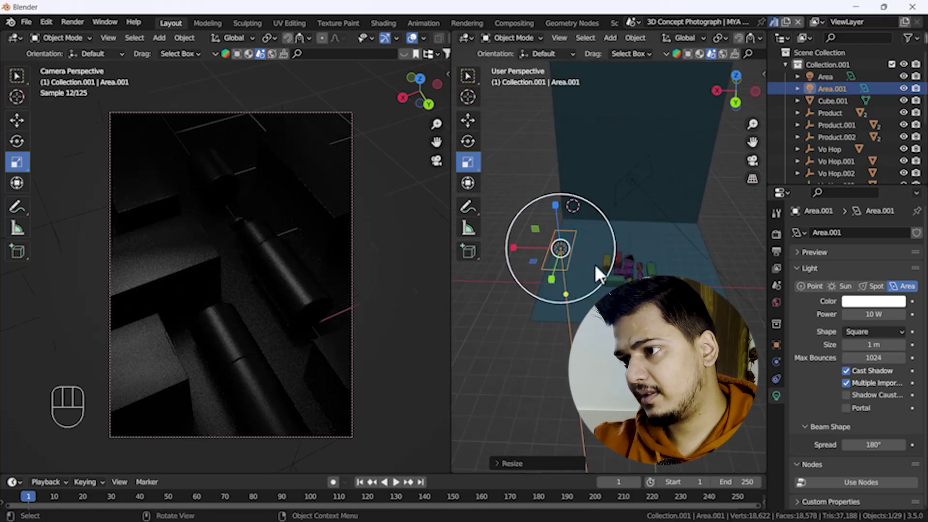
{"action": "left_click", "coordinate": [469, 145]}
{"action": "left_click_drag", "start_coordinate": [531, 225], "coordinate": [580, 208]}
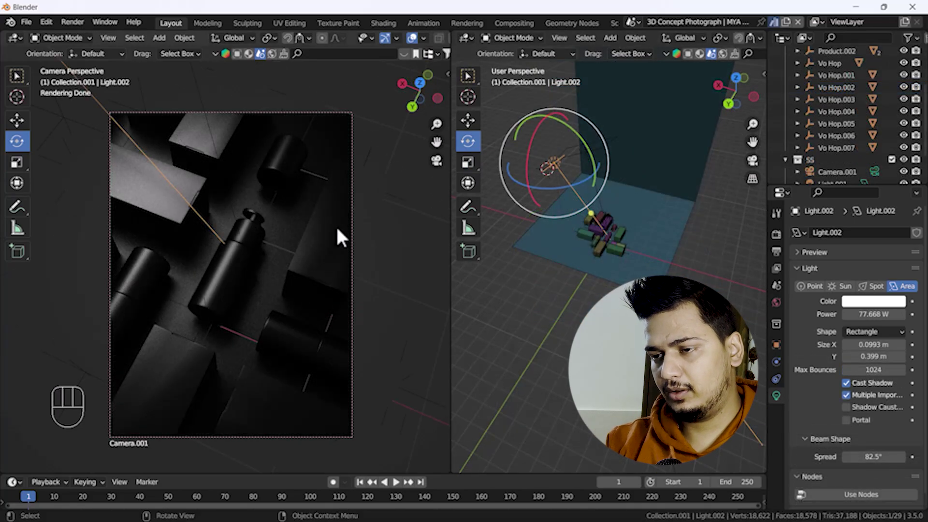
- Hide the overlays in the rendered camera viewport and check the file format in the output settings
{"action": "left_click", "coordinate": [411, 38]}
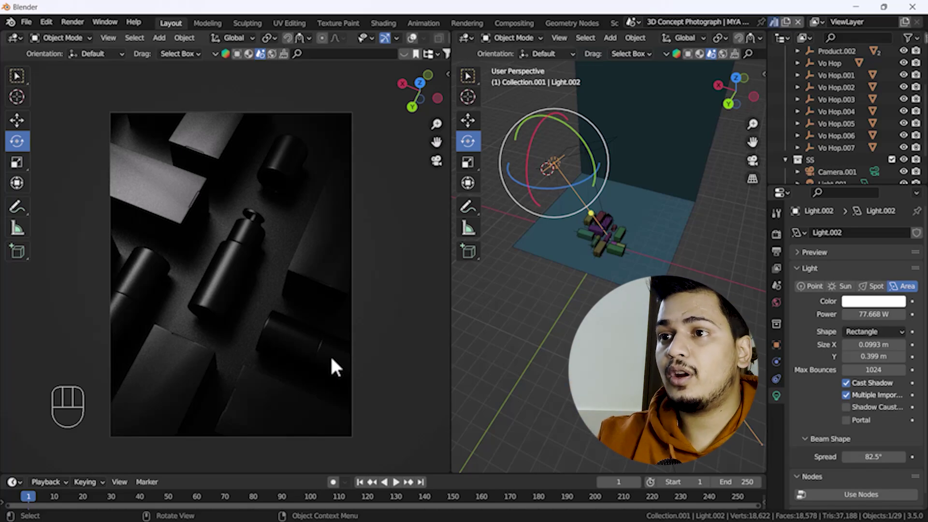
{"action": "left_click", "coordinate": [776, 249]}
{"action": "scroll", "coordinate": [841, 300], "scroll_direction": "down", "scroll_amount": 4}
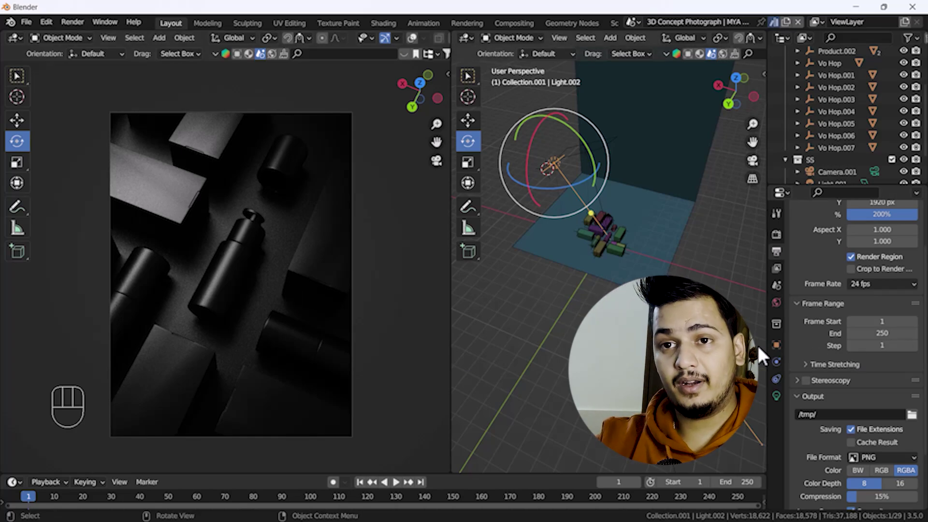
{"action": "scroll", "coordinate": [832, 442], "scroll_direction": "down", "scroll_amount": 3}
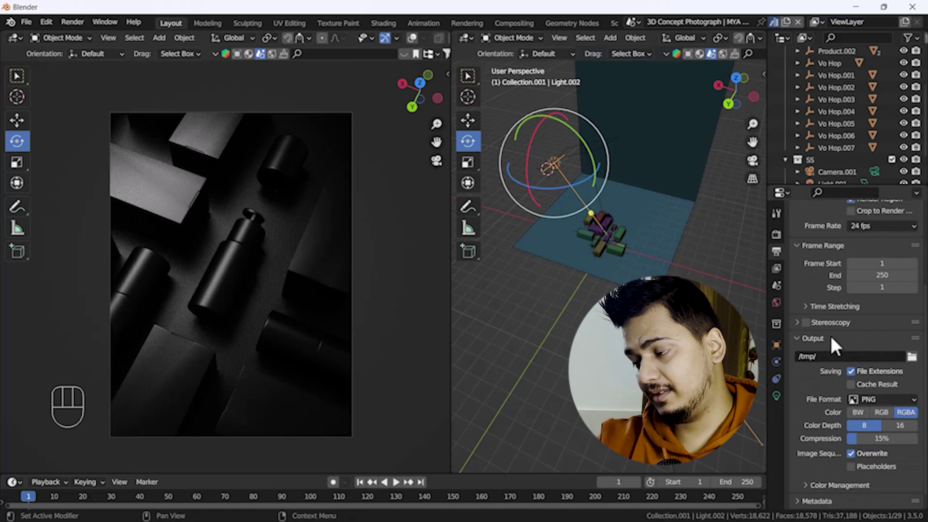
{"action": "left_click", "coordinate": [885, 397]}
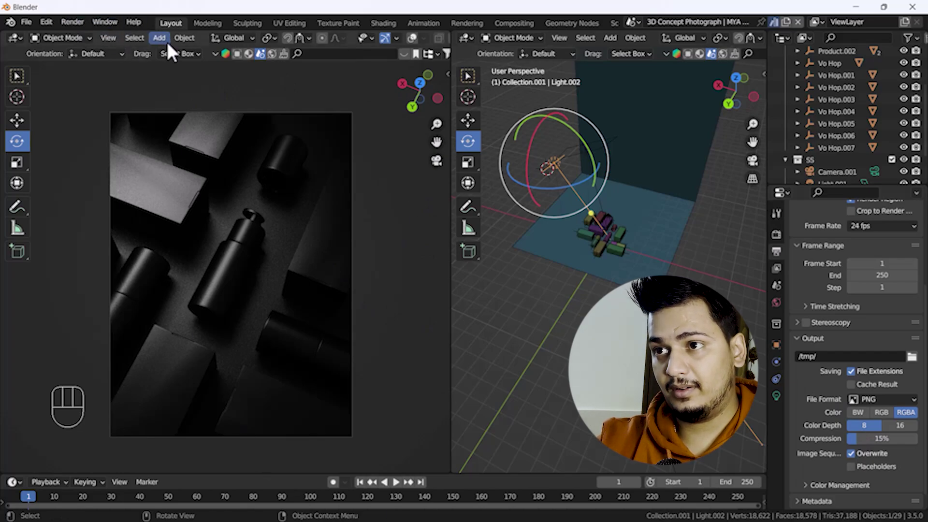
- Render the active scene as a still image and fit the whole frame in the render window
{"action": "left_click", "coordinate": [73, 22]}
{"action": "left_click", "coordinate": [99, 23]}
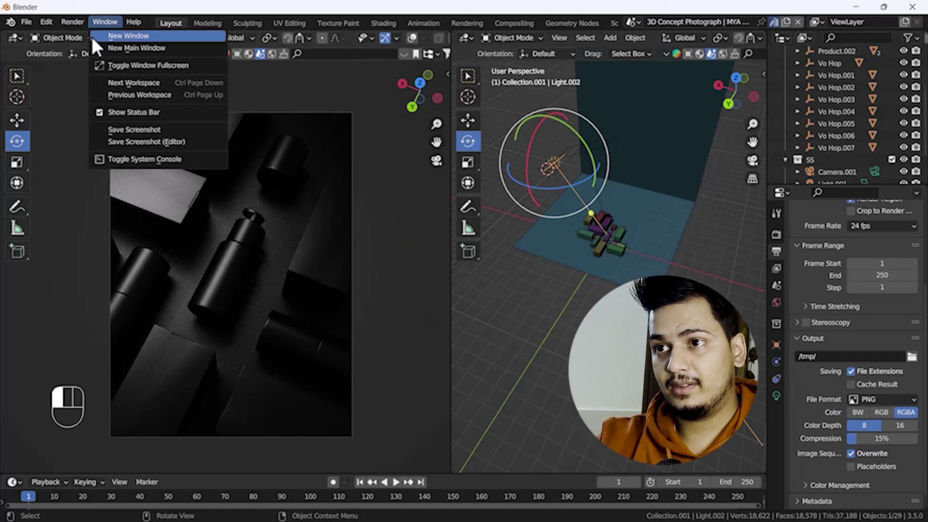
{"action": "mouse_move", "coordinate": [73, 24]}
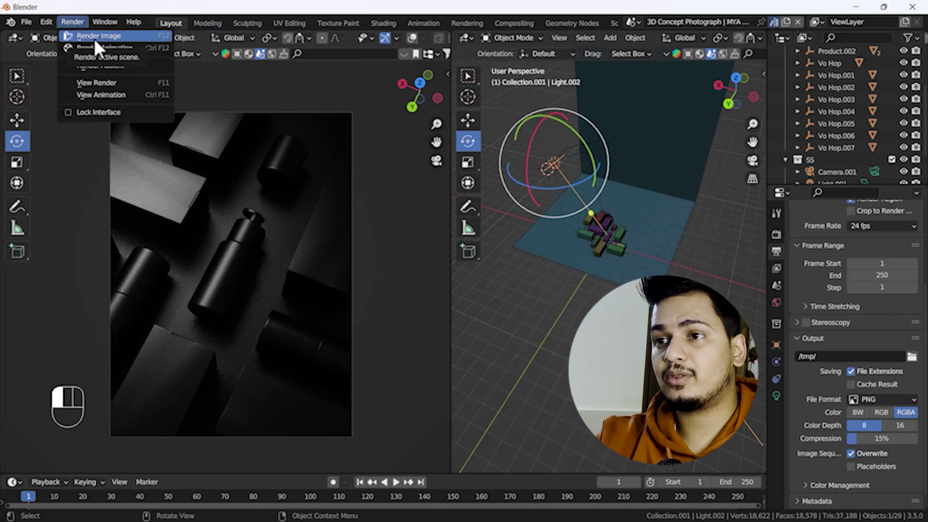
{"action": "left_click", "coordinate": [96, 36]}
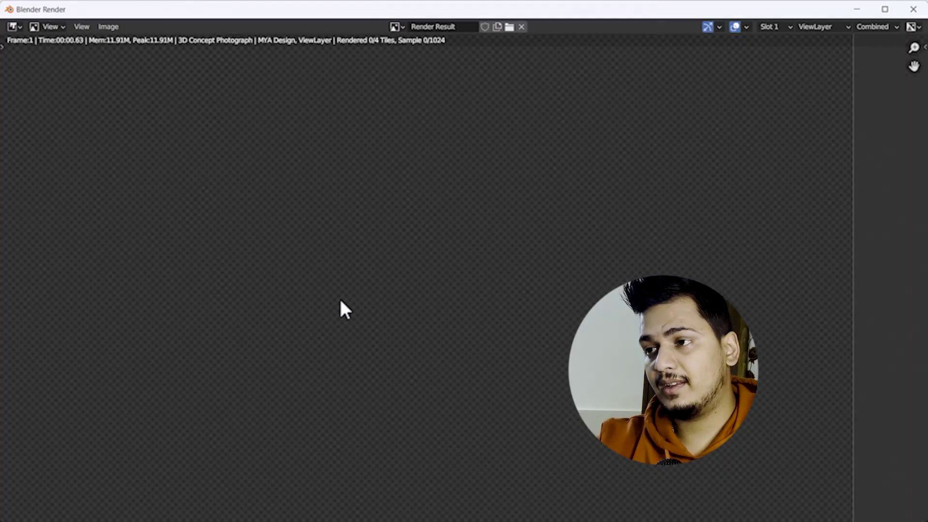
{"action": "scroll", "coordinate": [344, 309], "scroll_direction": "down", "scroll_amount": 4}
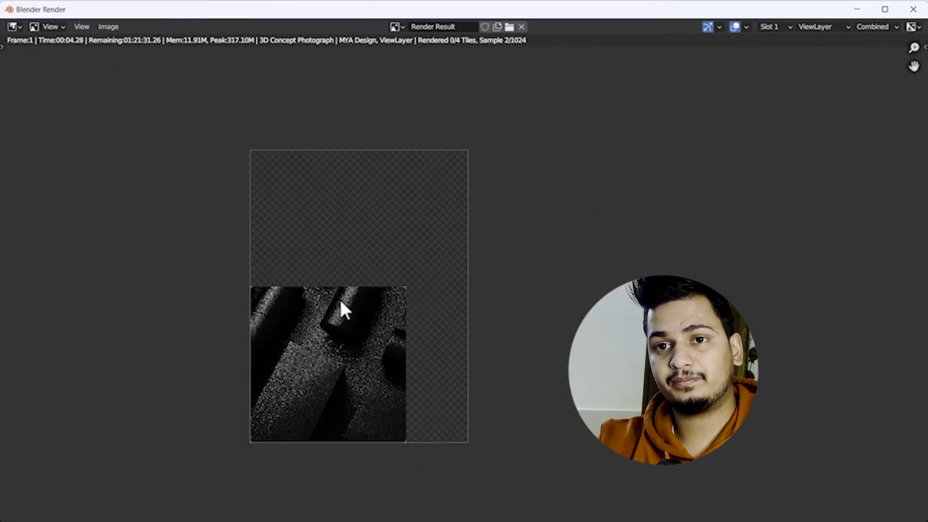